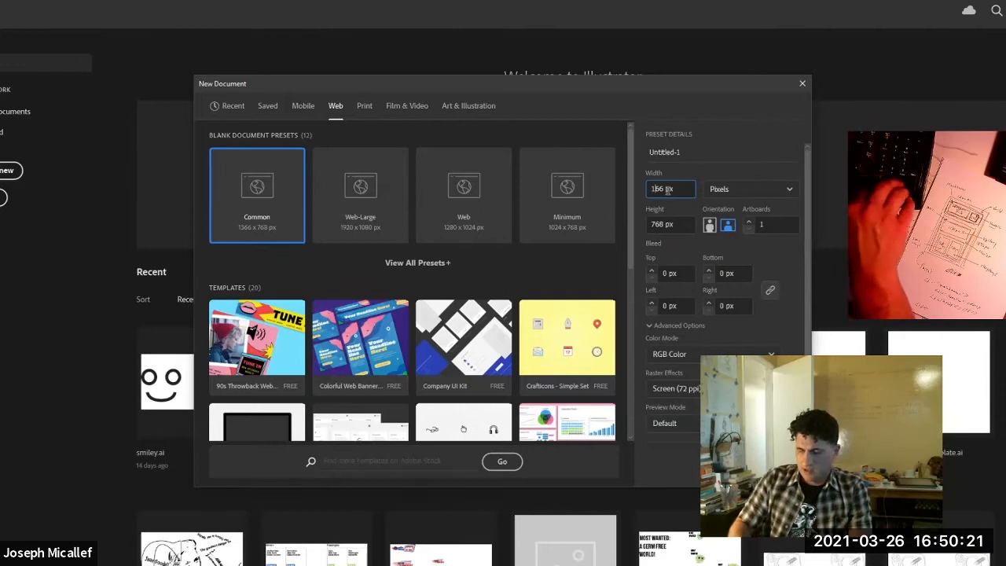
Create a web document 1200 px wide and 1855 px high in portrait orientation.
{"action": "key", "text": "BackSpace"}
{"action": "key", "text": "BackSpace"}
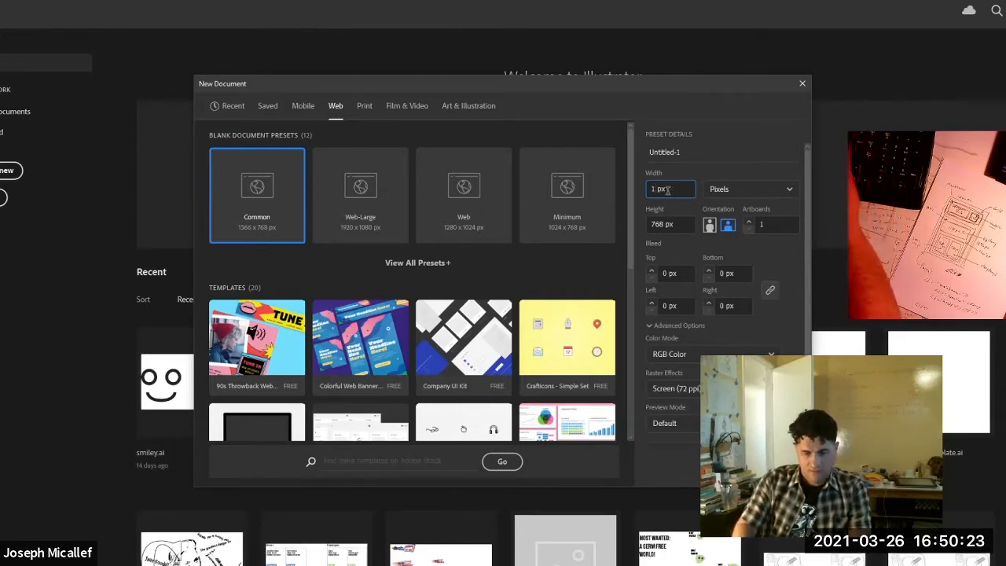
{"action": "type", "text": "200"}
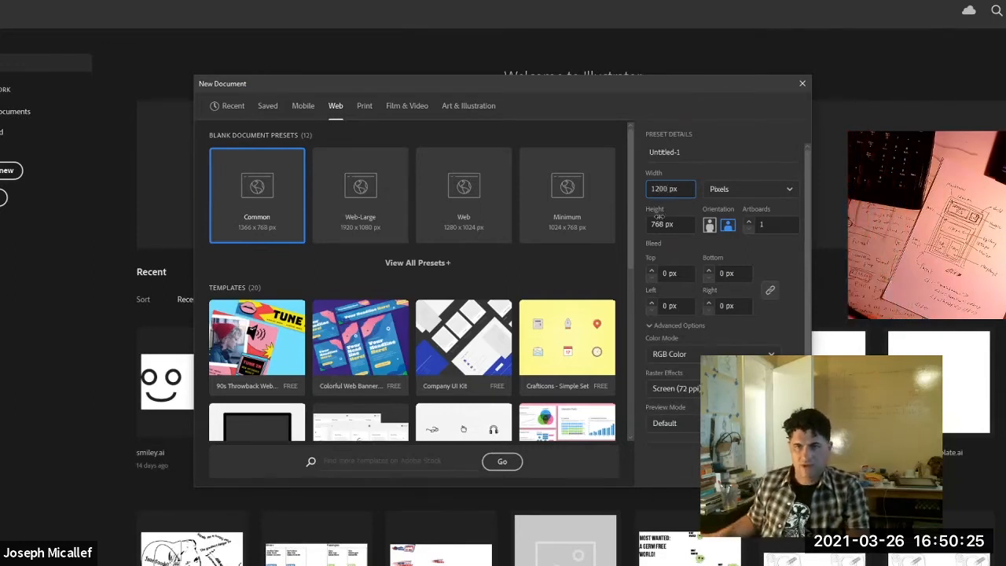
{"action": "left_click", "coordinate": [665, 221]}
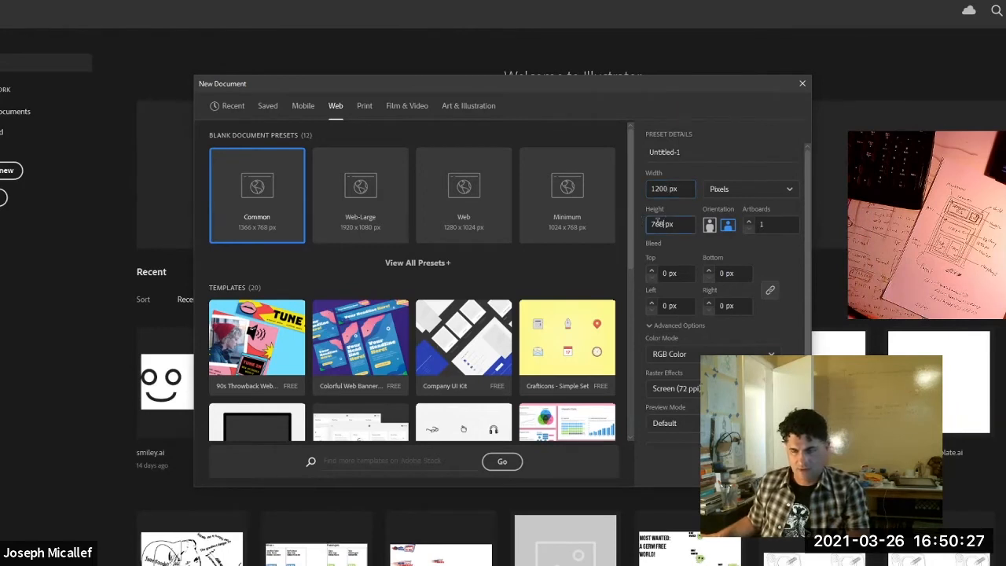
{"action": "key", "text": "BackSpace"}
{"action": "key", "text": "BackSpace"}
{"action": "key", "text": "BackSpace"}
{"action": "type", "text": "1855"}
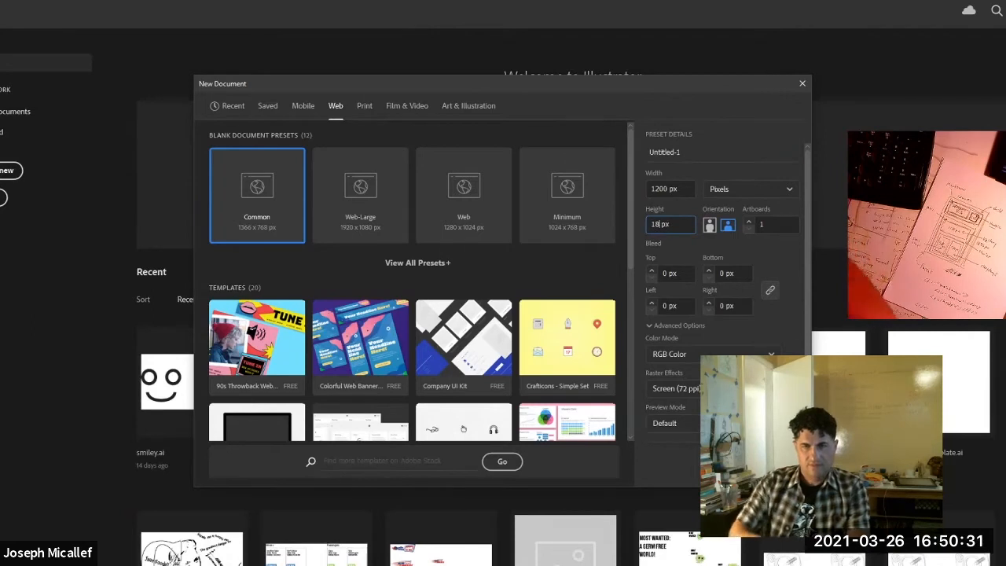
{"action": "left_click", "coordinate": [710, 226]}
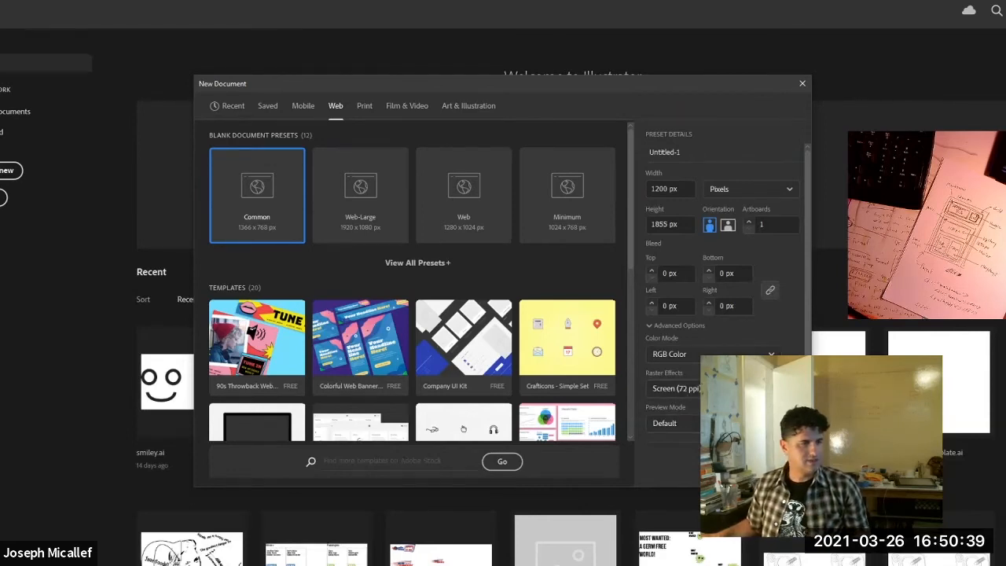
{"action": "left_click_drag", "start_coordinate": [794, 425], "coordinate": [858, 444]}
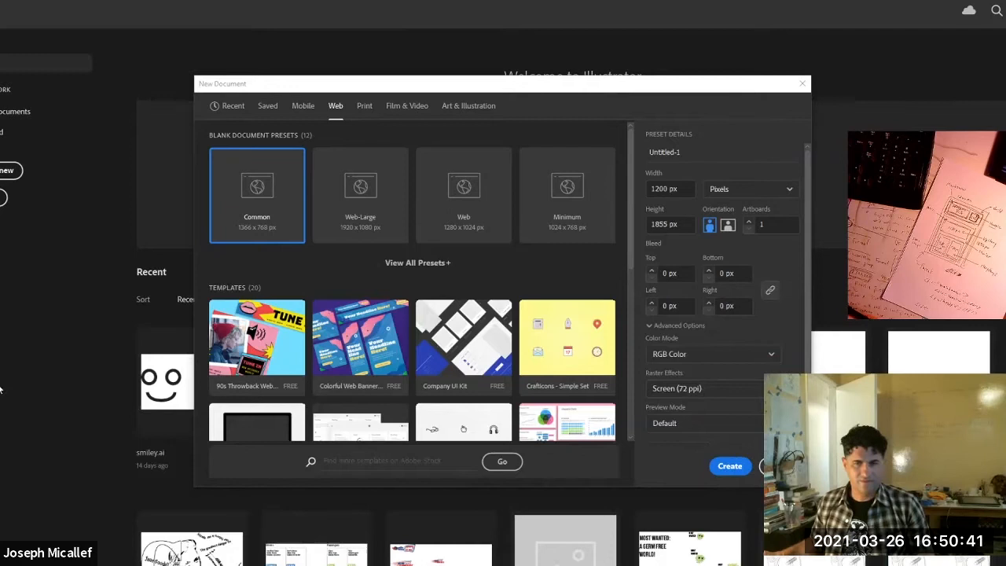
{"action": "left_click", "coordinate": [729, 465]}
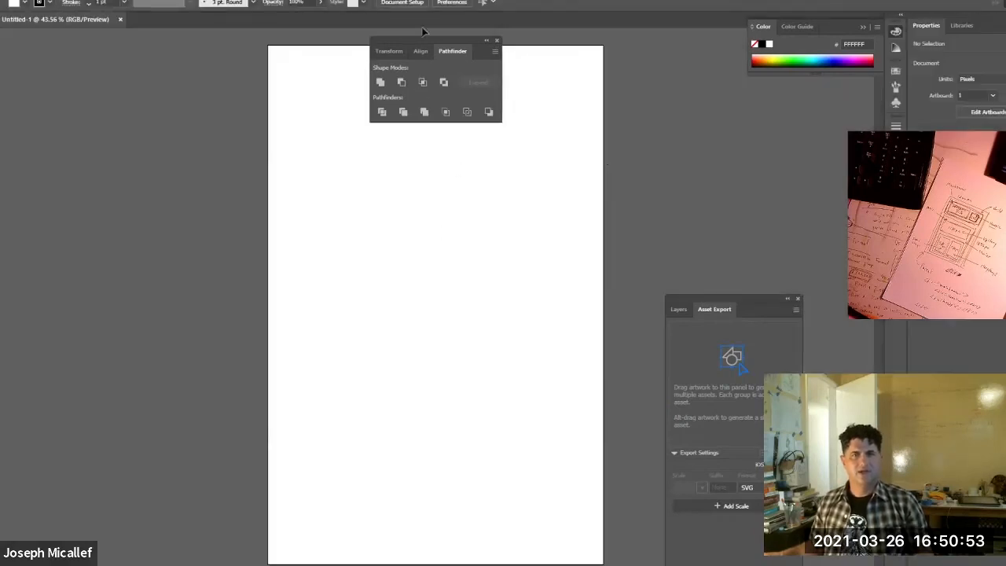
Move the Pathfinder panel off the artboard and set the drawing style to no fill with a 3 pt black stroke.
{"action": "left_click_drag", "start_coordinate": [410, 37], "coordinate": [118, 220]}
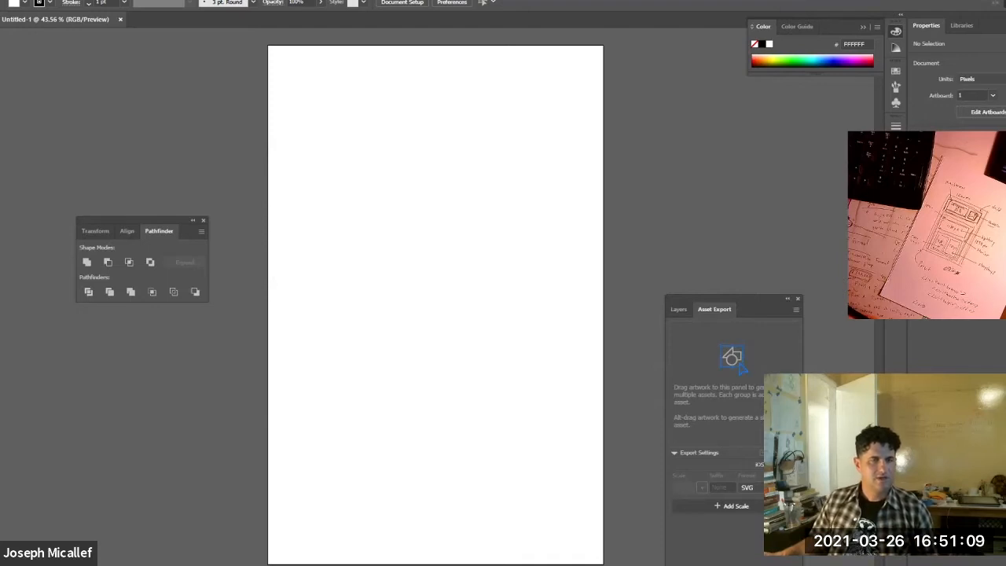
{"action": "key", "text": "x"}
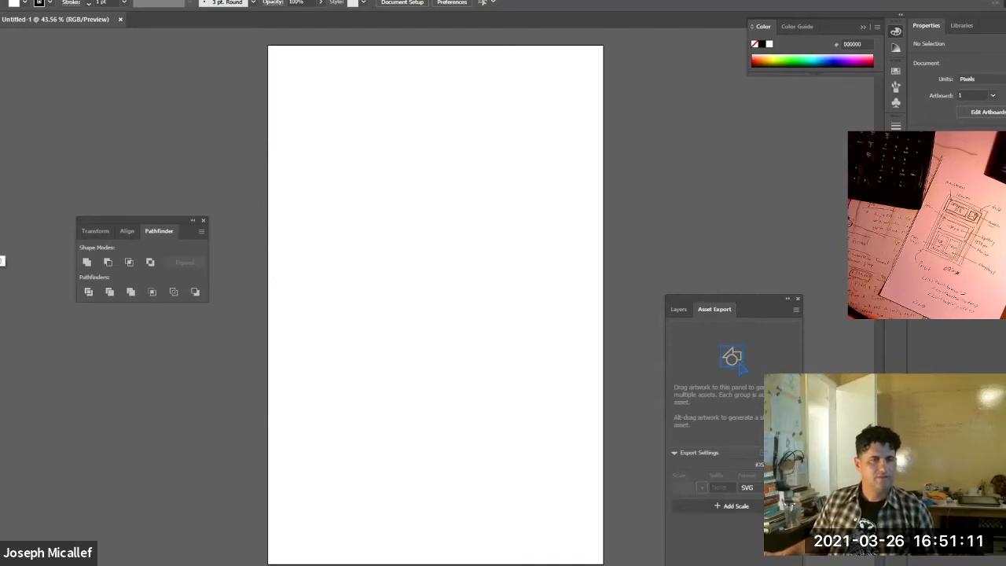
{"action": "key", "text": "x"}
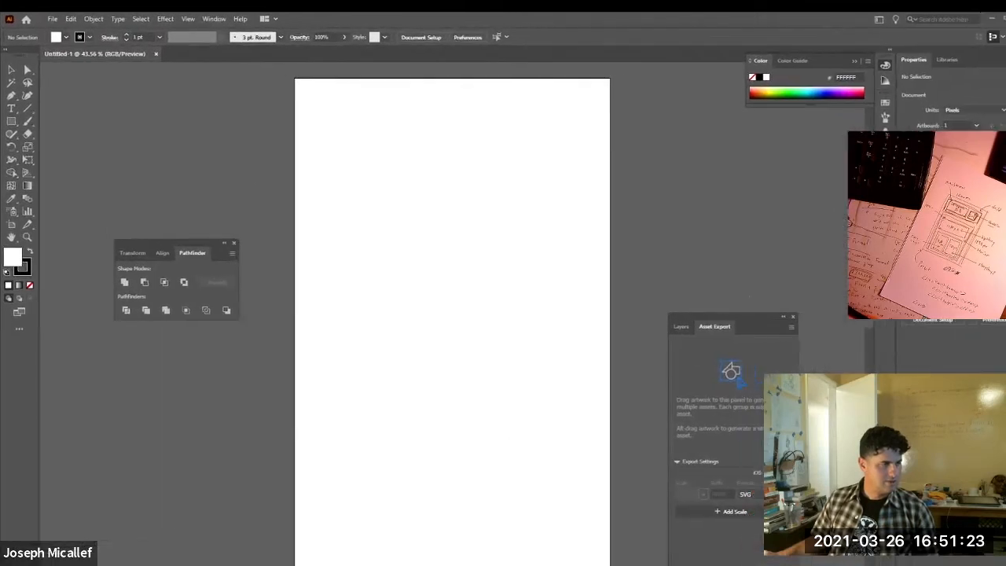
{"action": "left_click", "coordinate": [30, 288]}
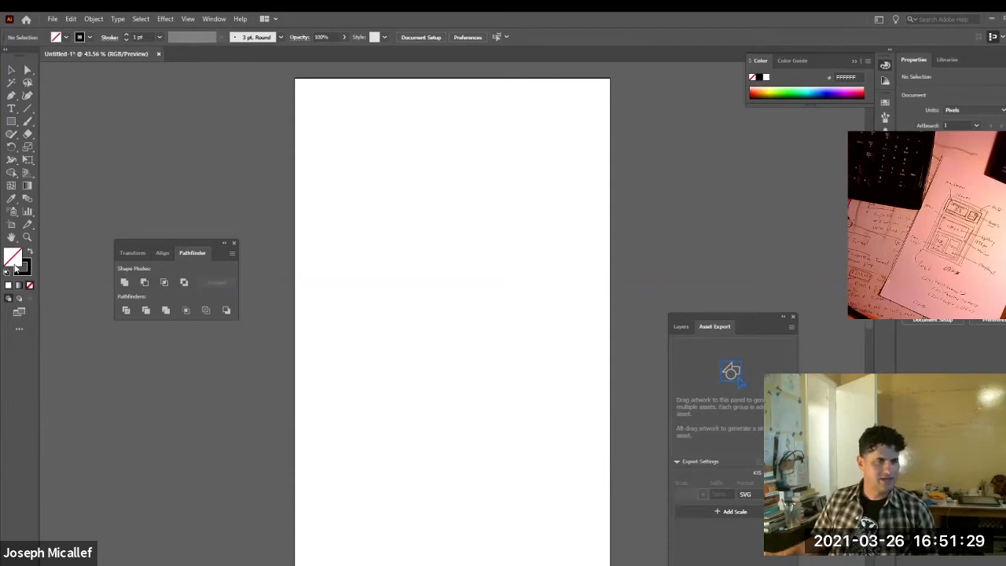
{"action": "left_click", "coordinate": [24, 272]}
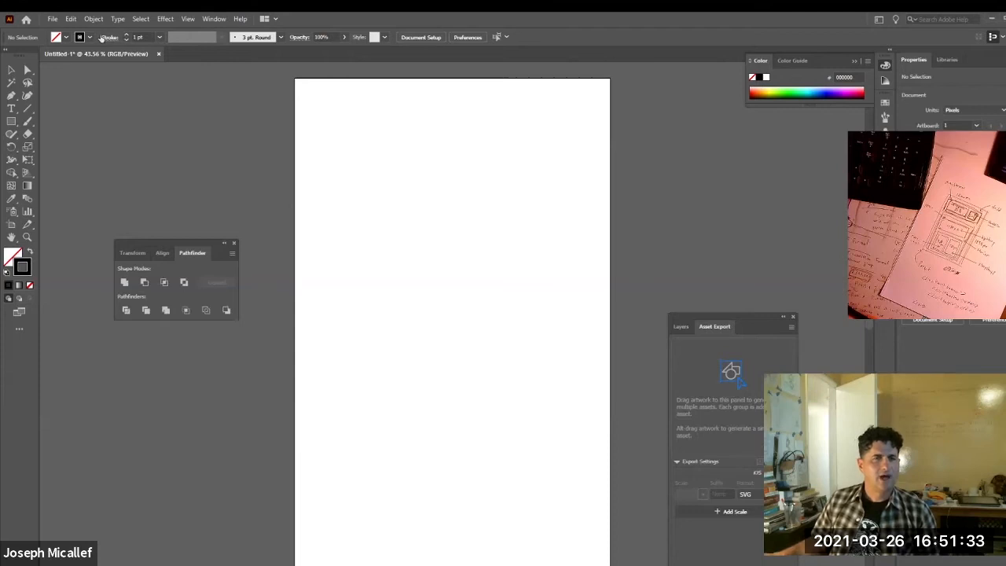
{"action": "left_click", "coordinate": [126, 34]}
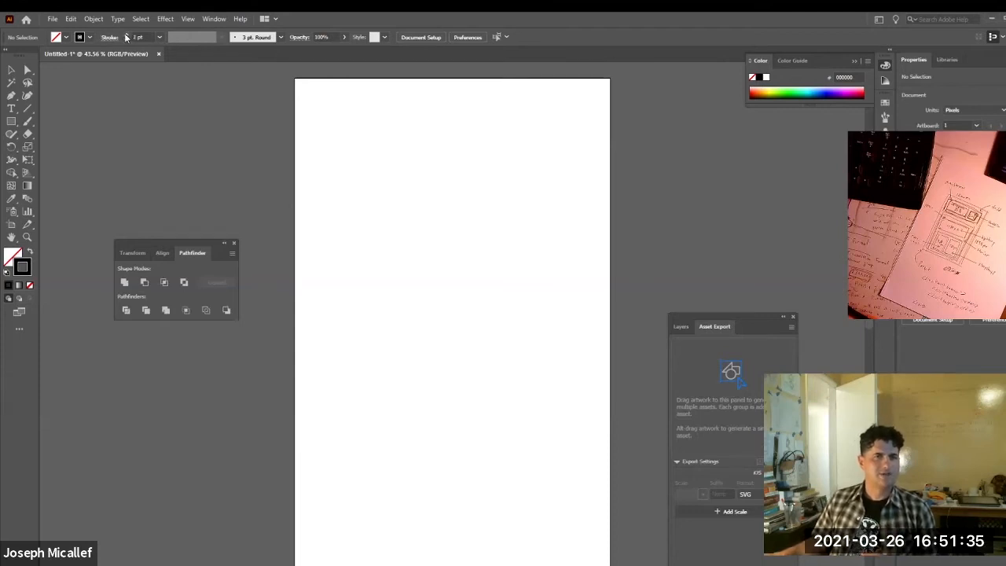
Draw a header rectangle about 1173 × 434 px at the artboard's top and a body rectangle about 1165 × 1351 px below it.
{"action": "left_click", "coordinate": [11, 121]}
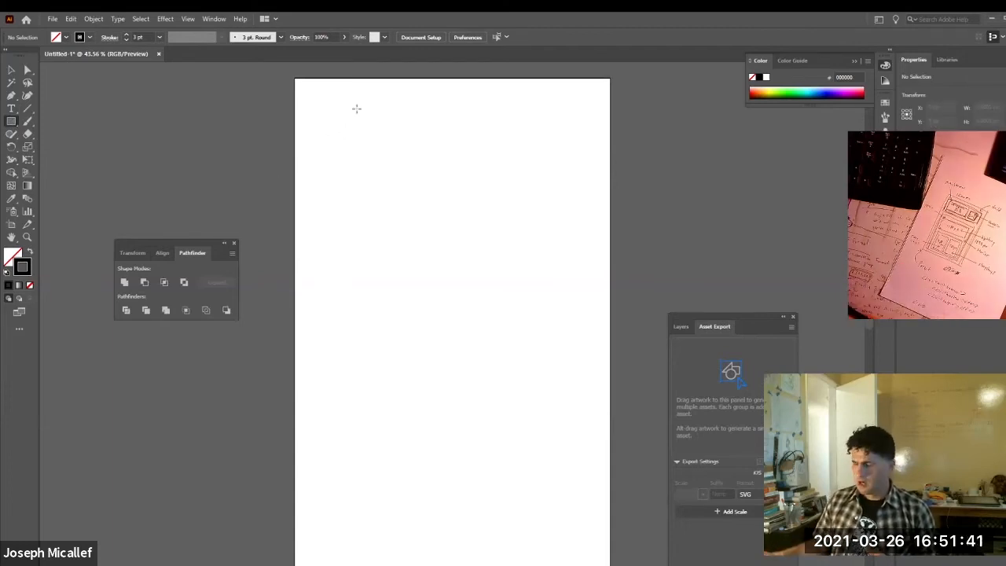
{"action": "left_click_drag", "start_coordinate": [302, 85], "coordinate": [607, 197]}
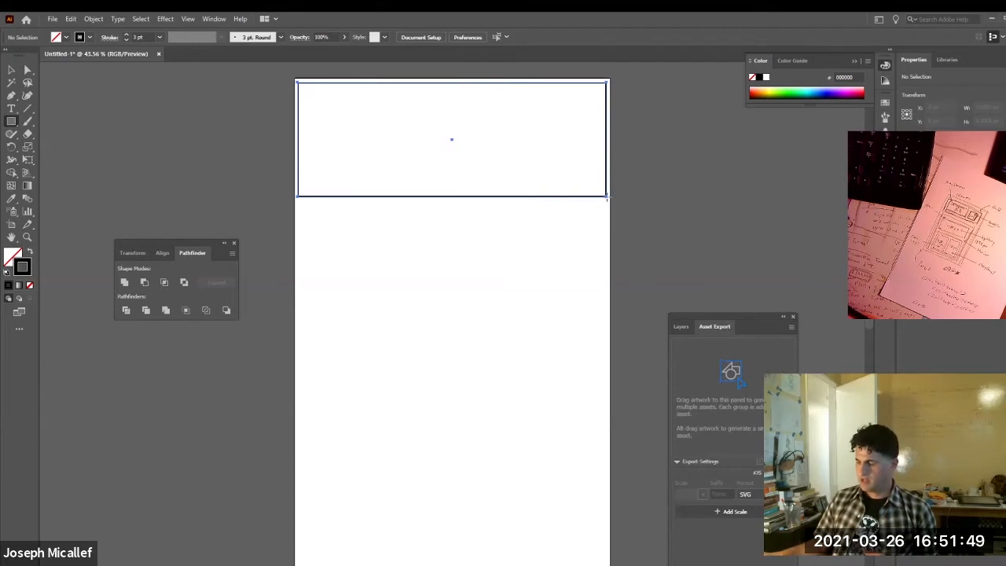
{"action": "left_click_drag", "start_coordinate": [607, 196], "coordinate": [606, 197]}
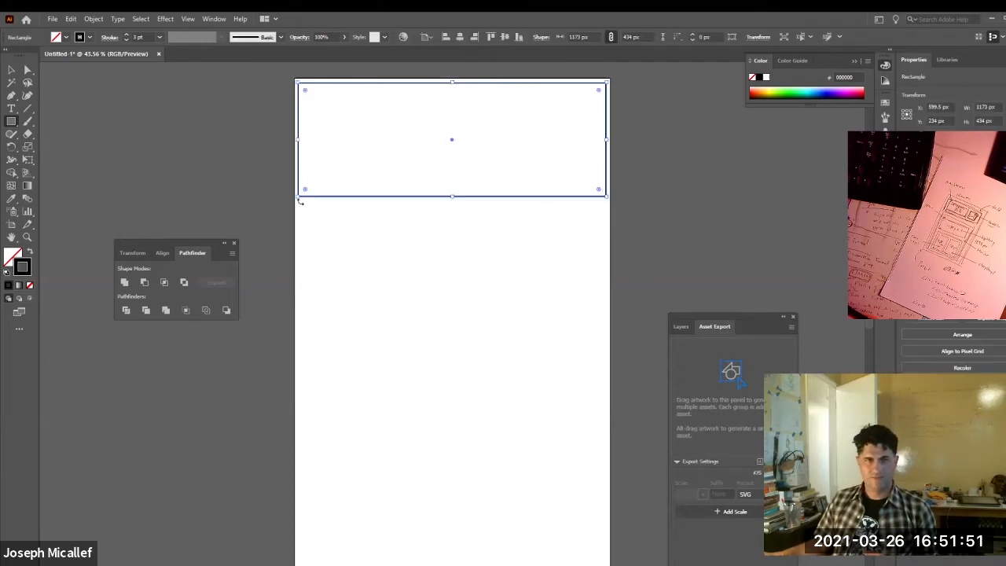
{"action": "left_click_drag", "start_coordinate": [299, 204], "coordinate": [606, 560]}
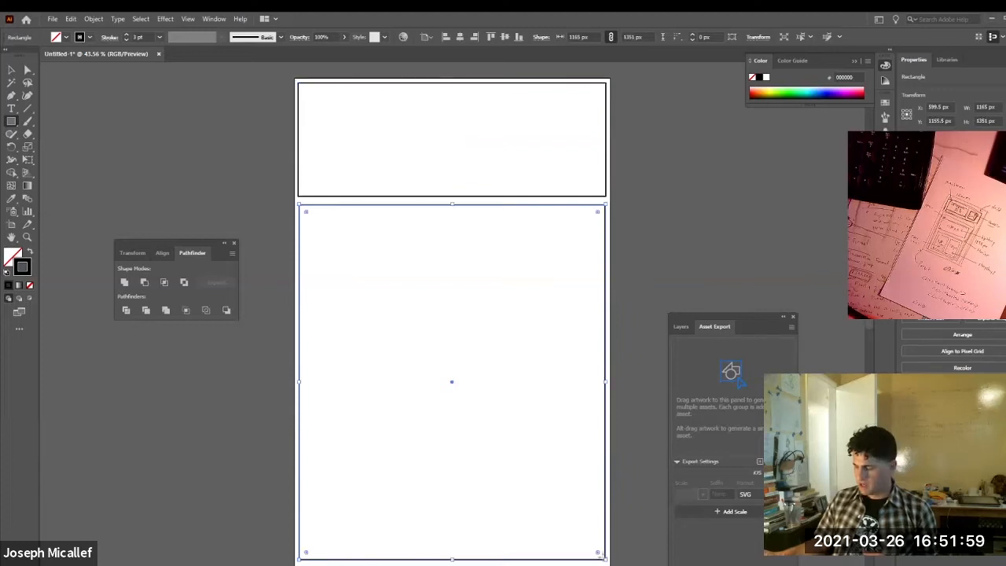
Draw two side-by-side rectangles inside the header frame, about 794 × 361 px on the left and 290 × 353 px on the right.
{"action": "left_click_drag", "start_coordinate": [304, 92], "coordinate": [513, 186]}
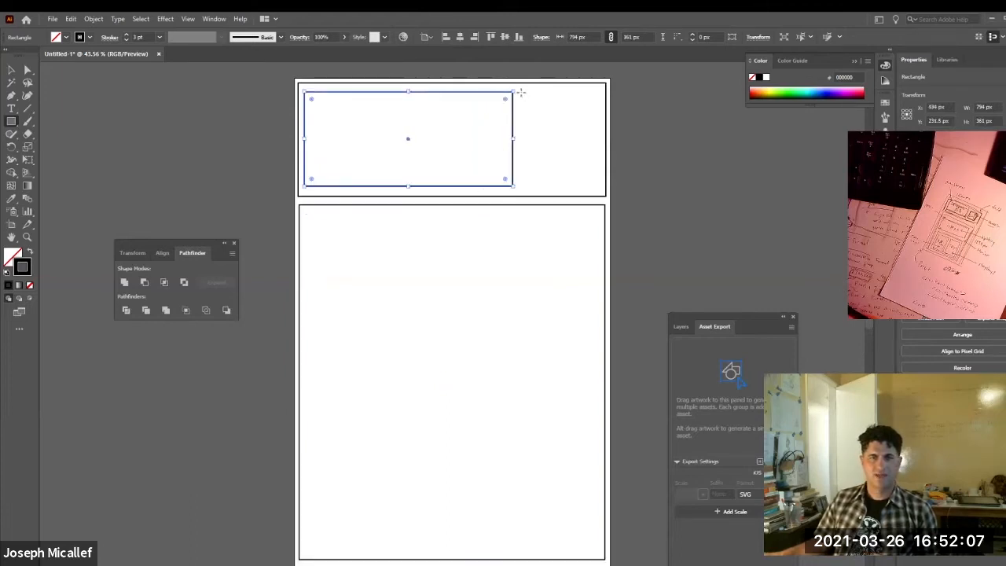
{"action": "left_click_drag", "start_coordinate": [519, 92], "coordinate": [596, 185]}
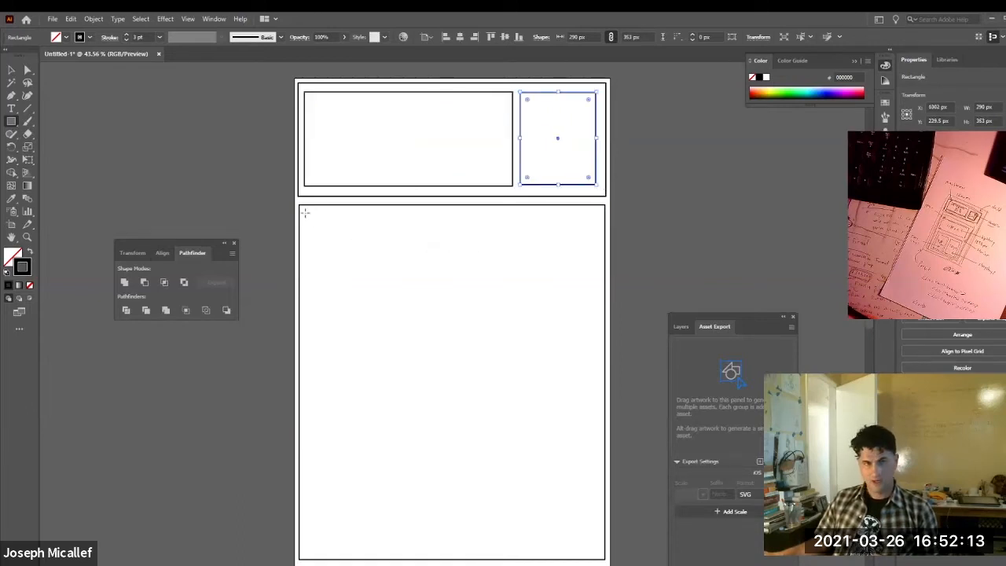
Inside the body frame, draw stacked rectangles about 1114 × 384 px and 1096 × 875 px, with two tall columns inside the lower one.
{"action": "left_click_drag", "start_coordinate": [305, 212], "coordinate": [599, 314]}
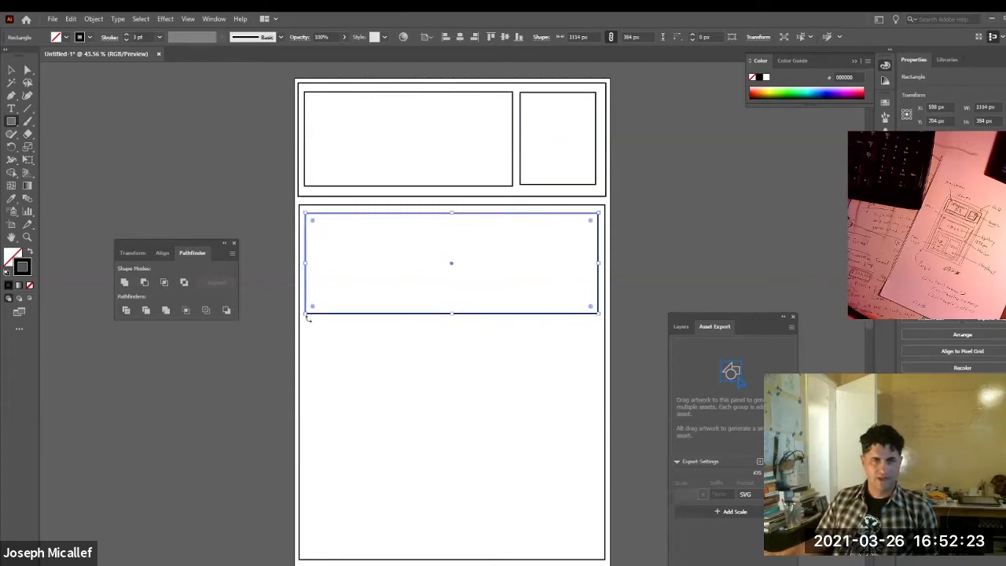
{"action": "left_click_drag", "start_coordinate": [308, 322], "coordinate": [595, 552]}
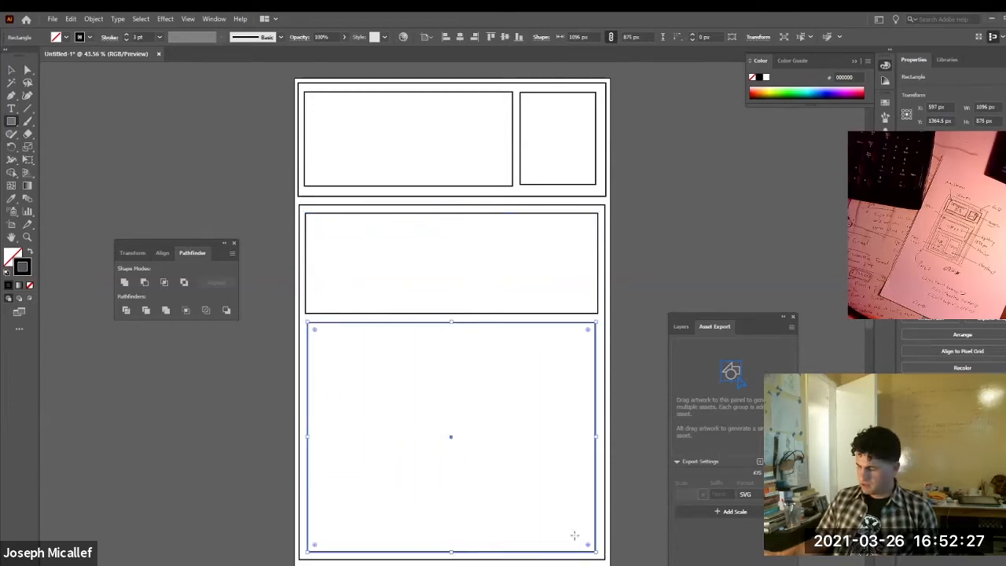
{"action": "left_click_drag", "start_coordinate": [313, 334], "coordinate": [450, 542]}
{"action": "left_click_drag", "start_coordinate": [456, 334], "coordinate": [587, 544]}
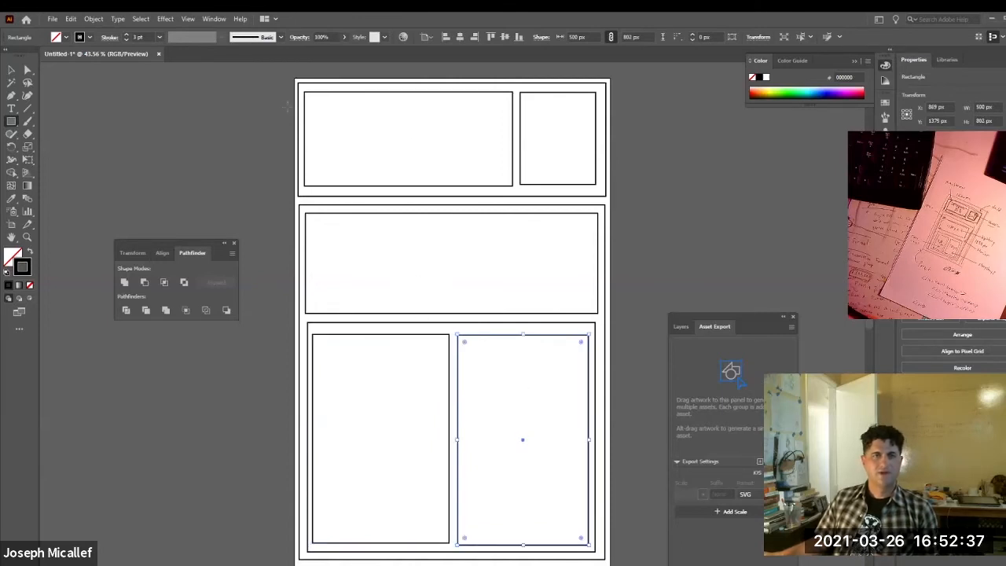
Check the width and height of the header's left inner rectangle.
{"action": "left_click", "coordinate": [11, 69]}
{"action": "left_click", "coordinate": [330, 126]}
{"action": "left_click", "coordinate": [325, 92]}
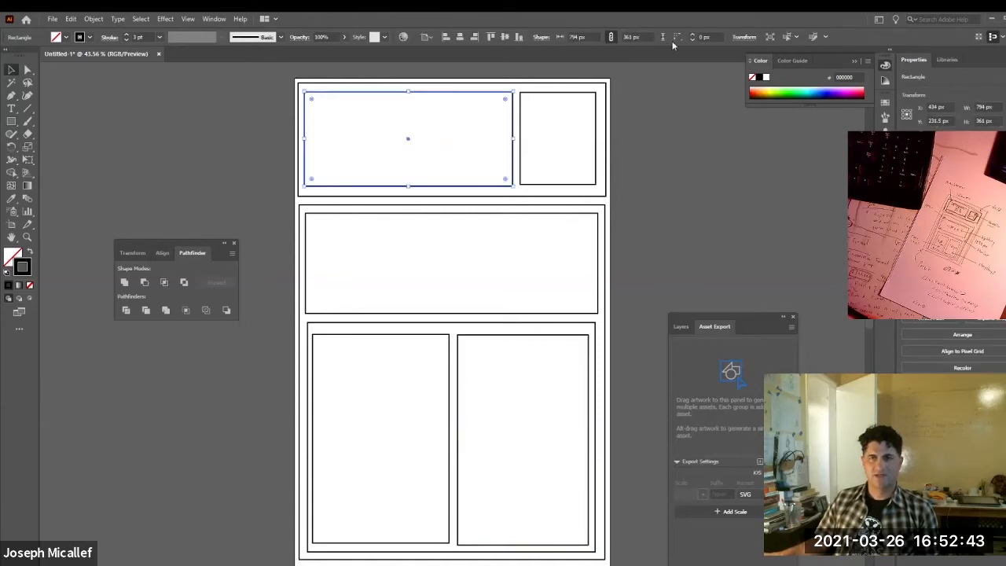
{"action": "left_click", "coordinate": [676, 168]}
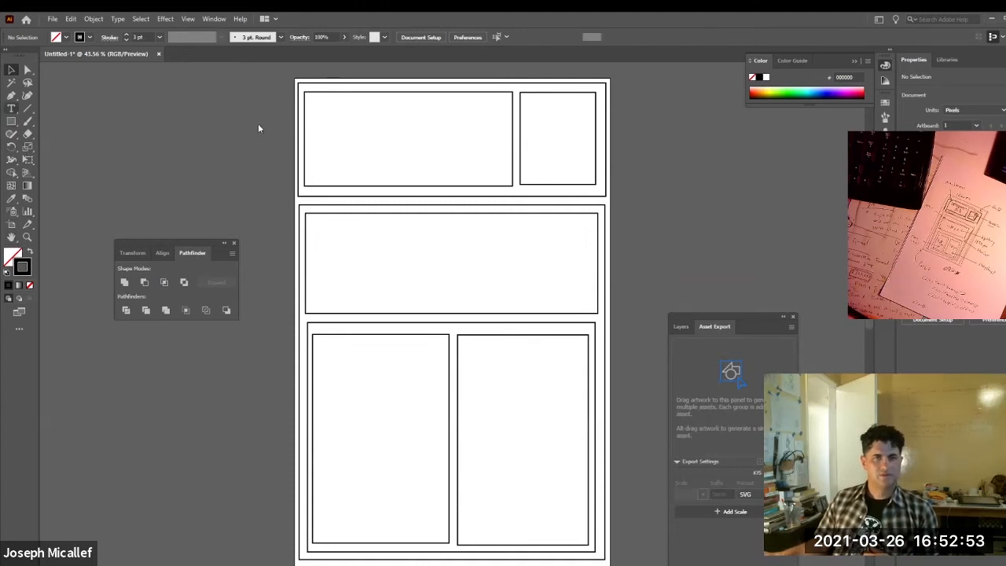
Set the type size to 54 pt and delete the misplaced placeholder text frame overlapping the header's left edge.
{"action": "key", "text": "t"}
{"action": "left_click", "coordinate": [324, 123]}
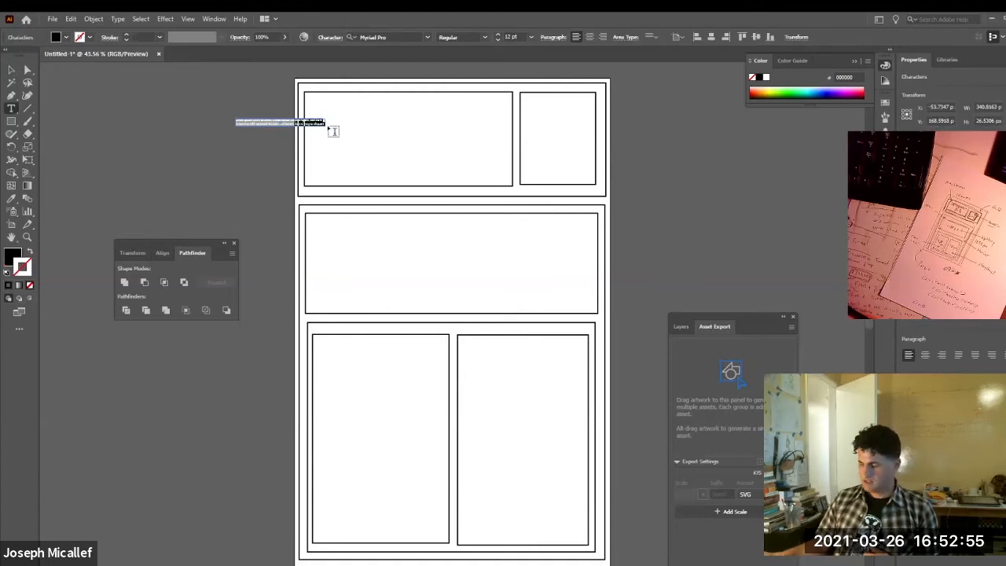
{"action": "left_click", "coordinate": [329, 128]}
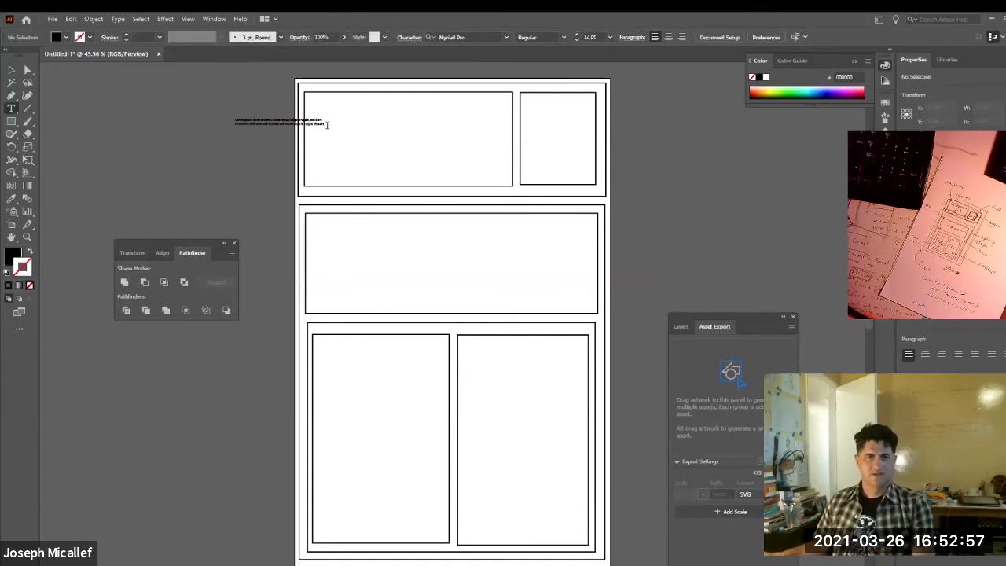
{"action": "left_click_drag", "start_coordinate": [326, 123], "coordinate": [234, 107]}
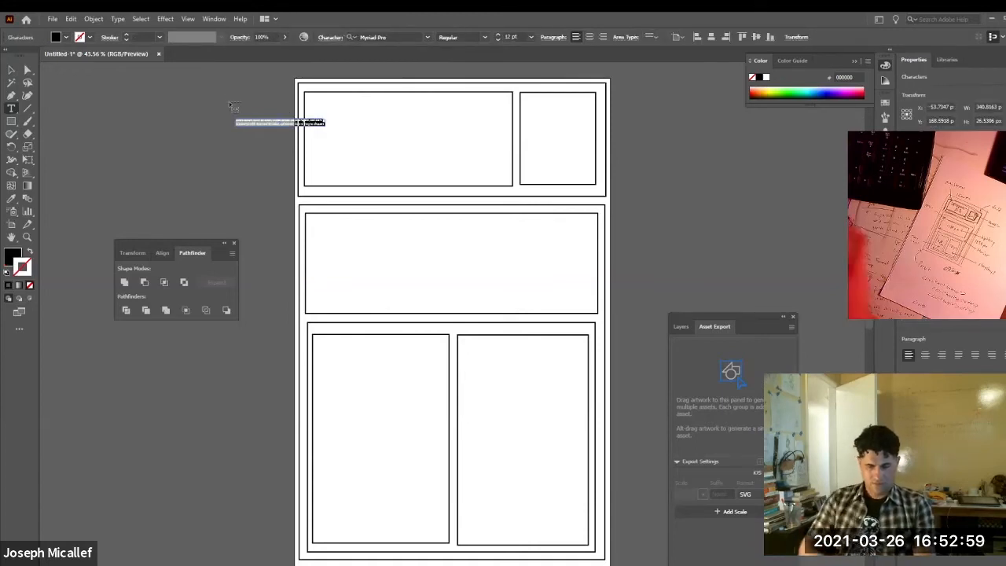
{"action": "key", "text": "BackSpace"}
{"action": "key", "text": "Escape"}
{"action": "key", "text": "ctrl+a"}
{"action": "key", "text": "BackSpace"}
{"action": "key", "text": "ctrl+shift+comma"}
{"action": "key", "text": "ctrl+shift+comma"}
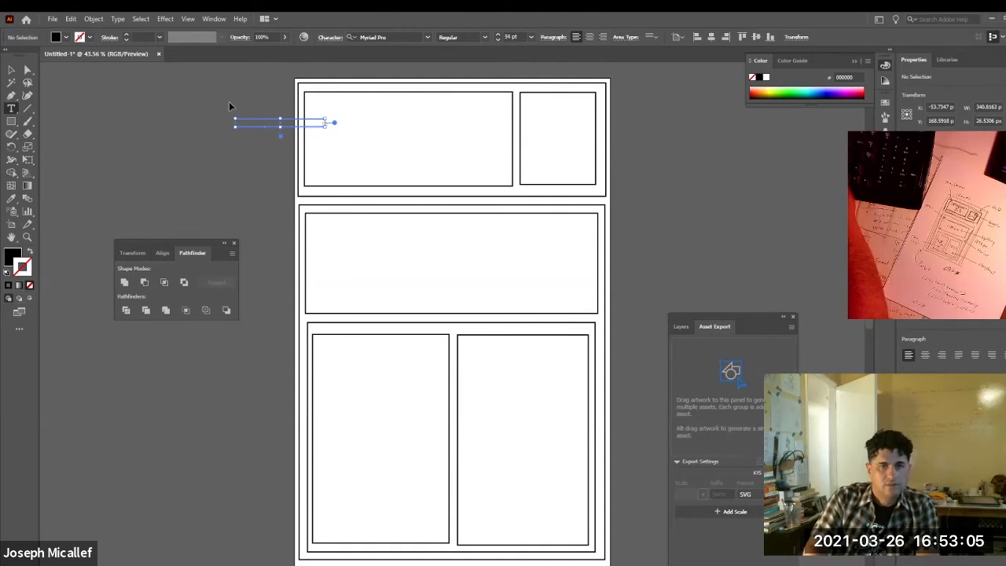
{"action": "left_click", "coordinate": [11, 70]}
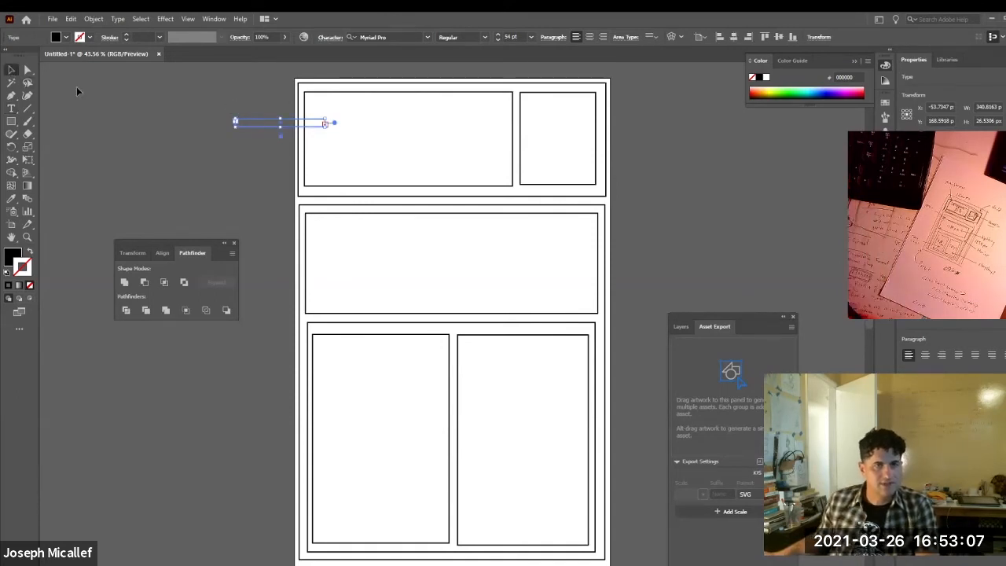
{"action": "key", "text": "Delete"}
Add a text label reading "HEADLINE" with "80%" on a second line in the header's left box.
{"action": "key", "text": "t"}
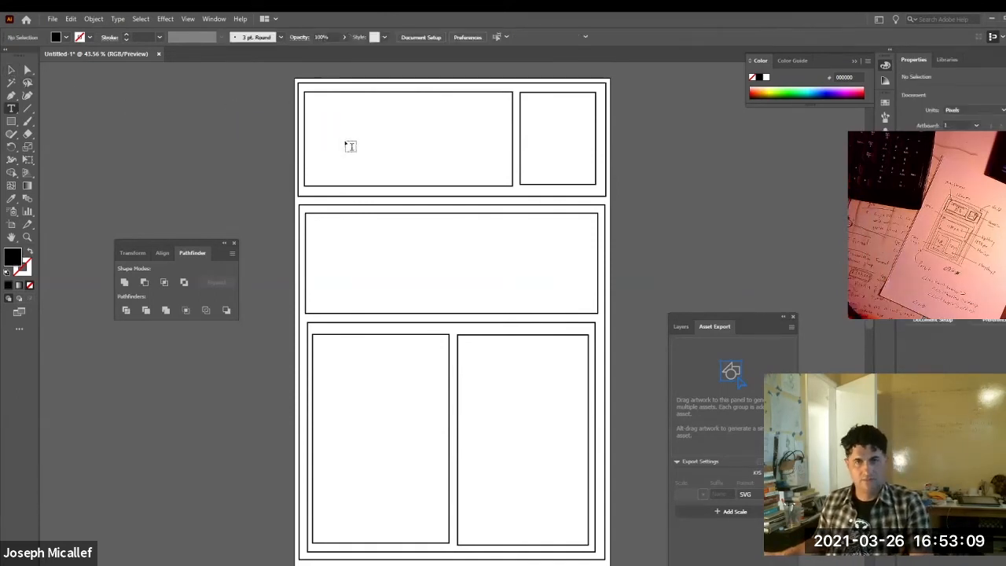
{"action": "left_click", "coordinate": [339, 139]}
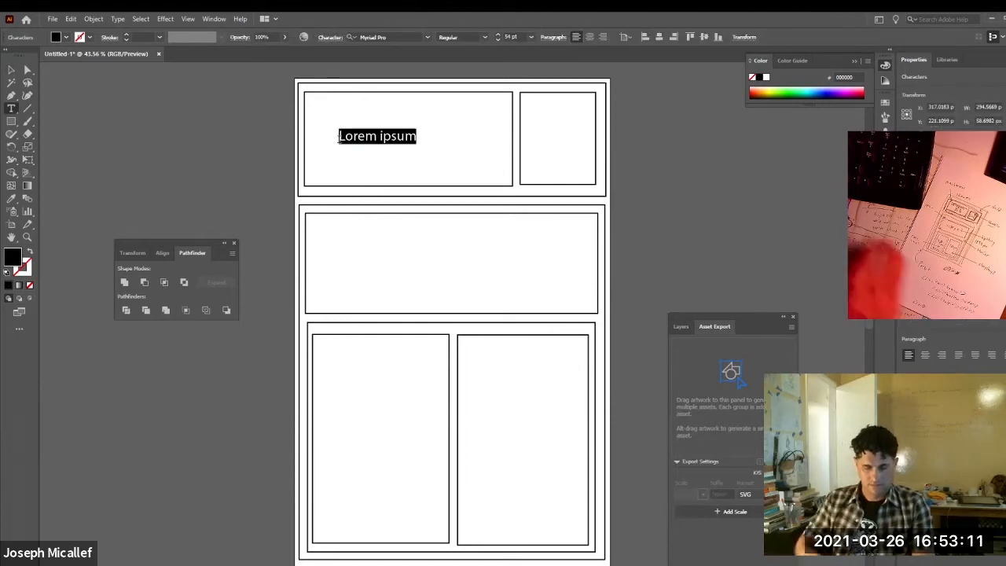
{"action": "type", "text": "HEADLINE"}
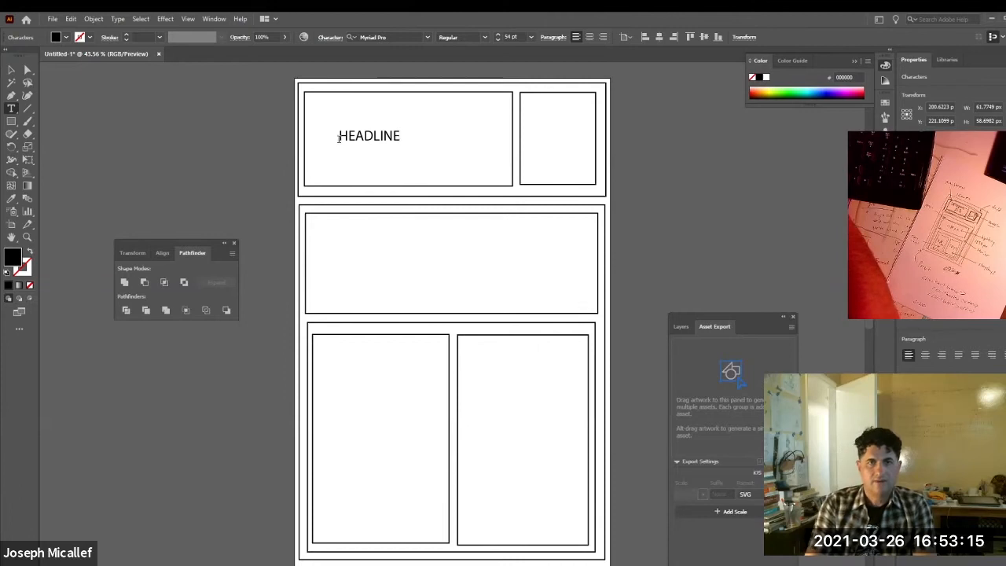
{"action": "key", "text": "Return"}
{"action": "type", "text": "8"}
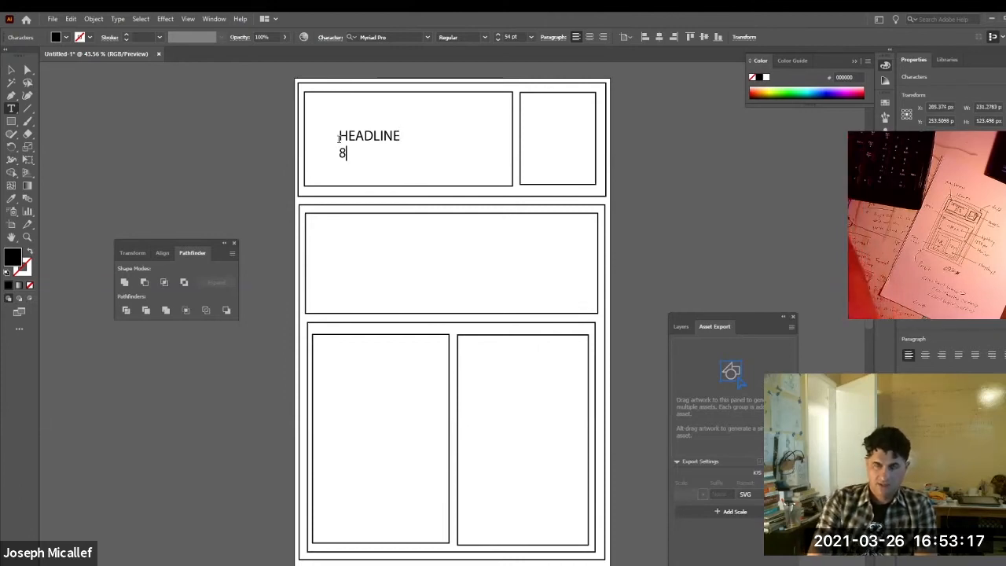
{"action": "type", "text": "0%"}
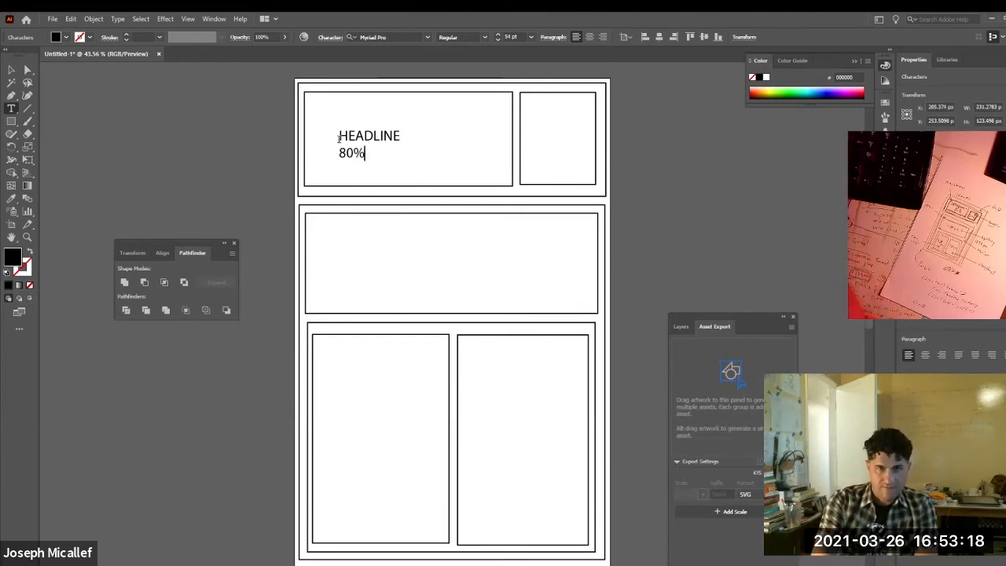
Duplicate the HEADLINE label into the header's right box and change its text to "HEADPIC" and "20%".
{"action": "left_click", "coordinate": [12, 70]}
{"action": "left_click_drag", "start_coordinate": [352, 142], "coordinate": [529, 154]}
{"action": "double_click", "coordinate": [548, 138]}
{"action": "type", "text": "PIC "}
{"action": "type", "text": "20"}
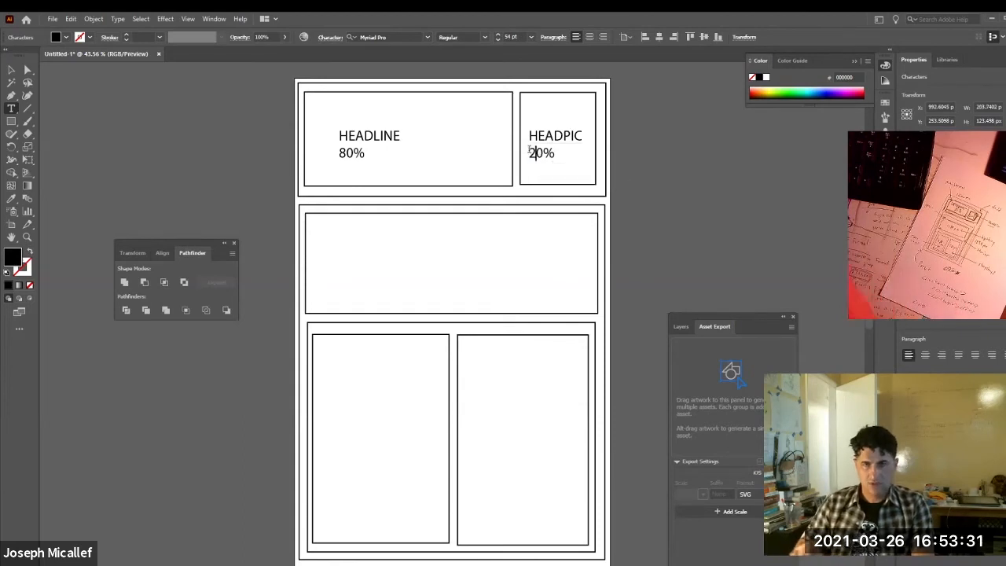
Duplicate the HEADLINE label into the wide upper body box and change its first line to "BIG STORY".
{"action": "left_click", "coordinate": [11, 69]}
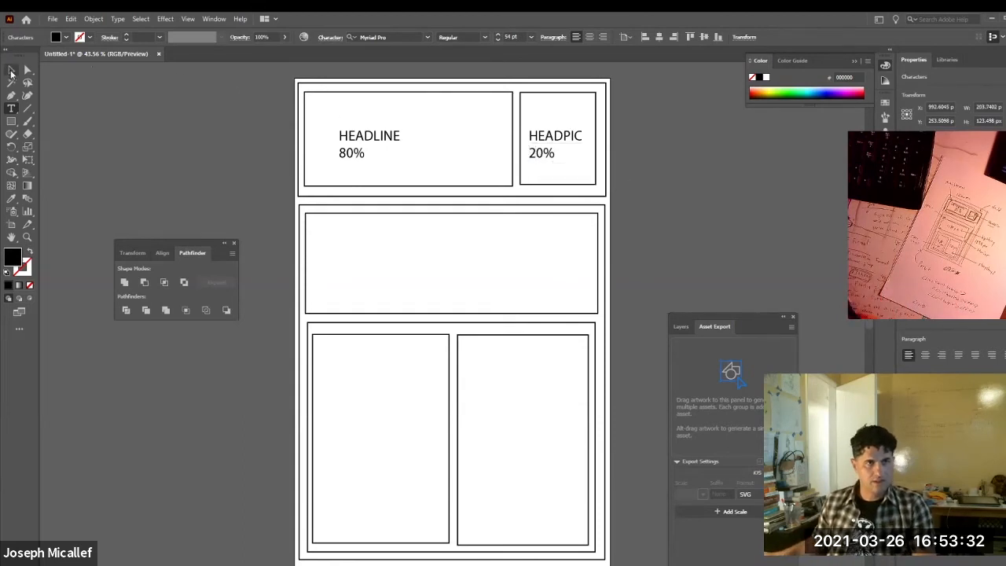
{"action": "left_click", "coordinate": [356, 141]}
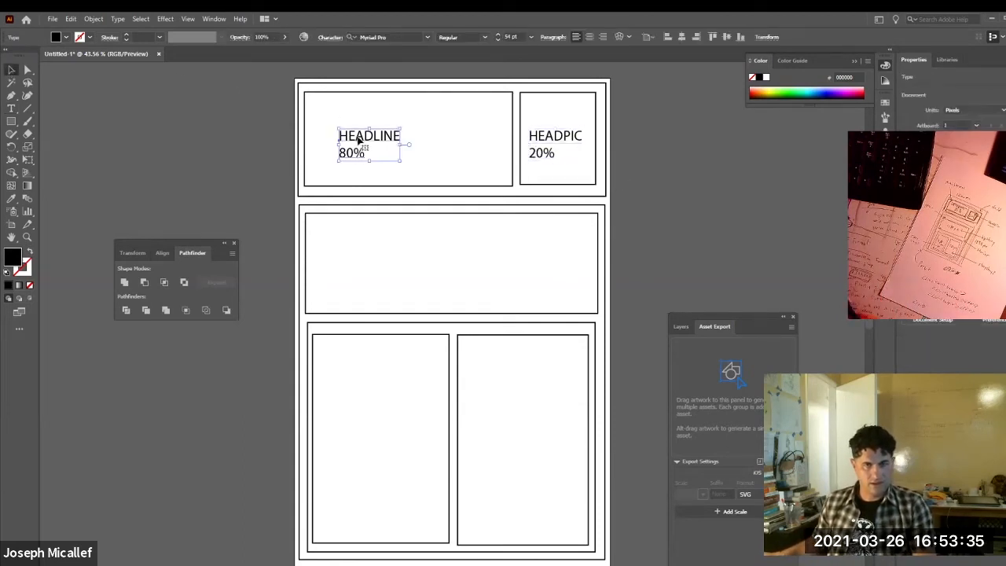
{"action": "left_click_drag", "start_coordinate": [373, 158], "coordinate": [440, 266]}
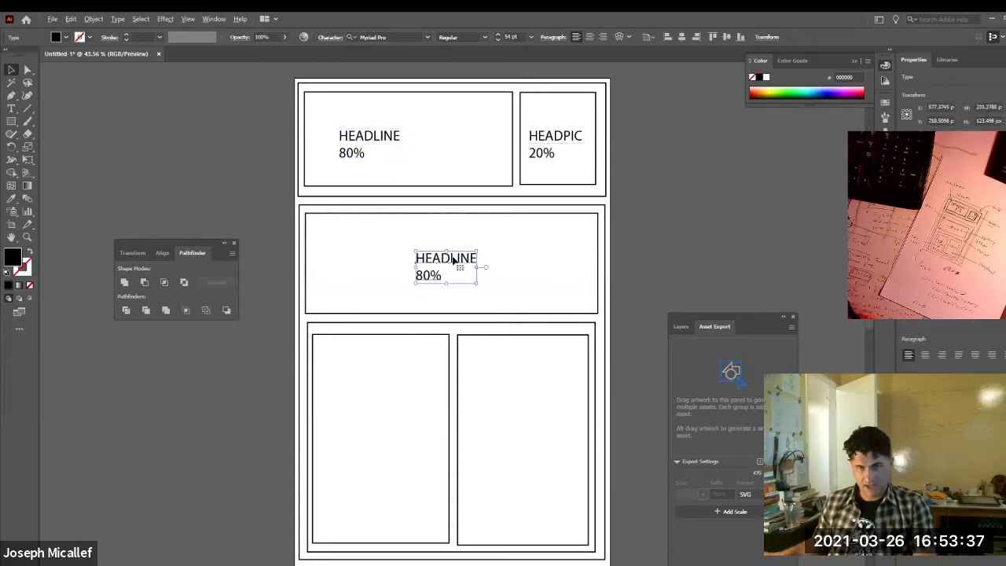
{"action": "double_click", "coordinate": [453, 262]}
{"action": "left_click_drag", "start_coordinate": [487, 259], "coordinate": [460, 252]}
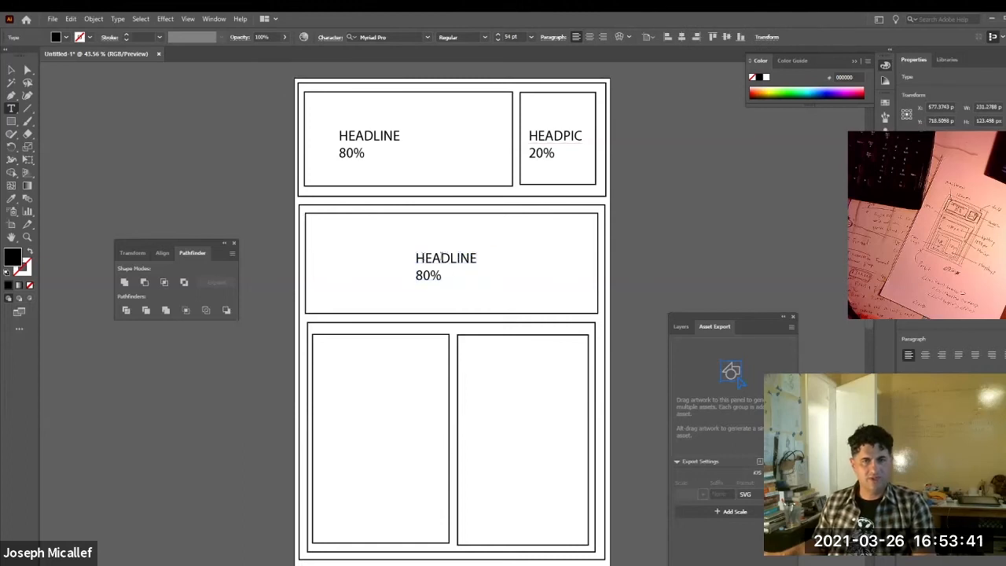
{"action": "left_click_drag", "start_coordinate": [425, 258], "coordinate": [515, 258]}
{"action": "key", "text": "BackSpace"}
{"action": "key", "text": "BackSpace"}
{"action": "type", "text": "BIG STORY"}
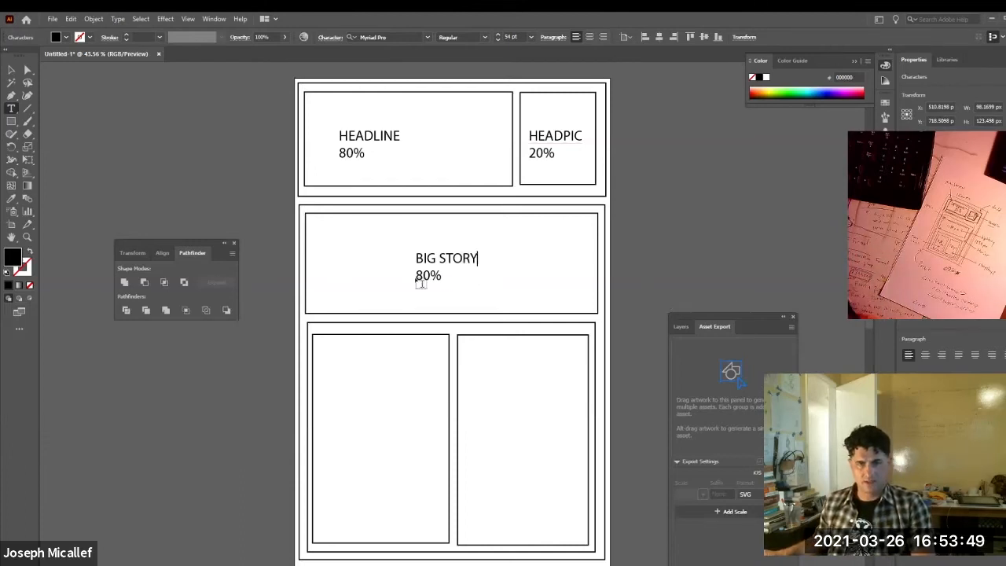
Replace the second line of the BIG STORY label with "1180px".
{"action": "left_click_drag", "start_coordinate": [417, 275], "coordinate": [478, 283]}
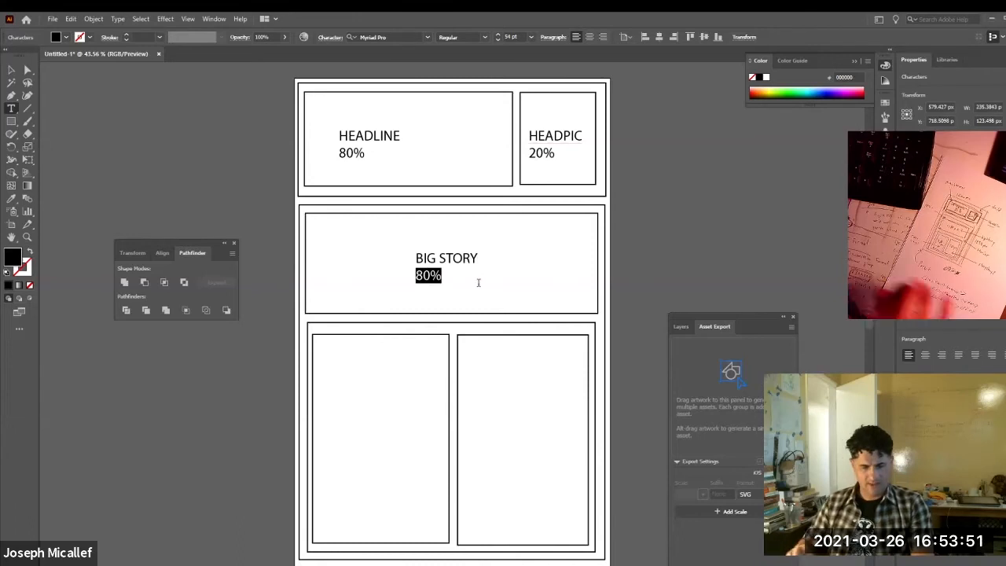
{"action": "type", "text": "118"}
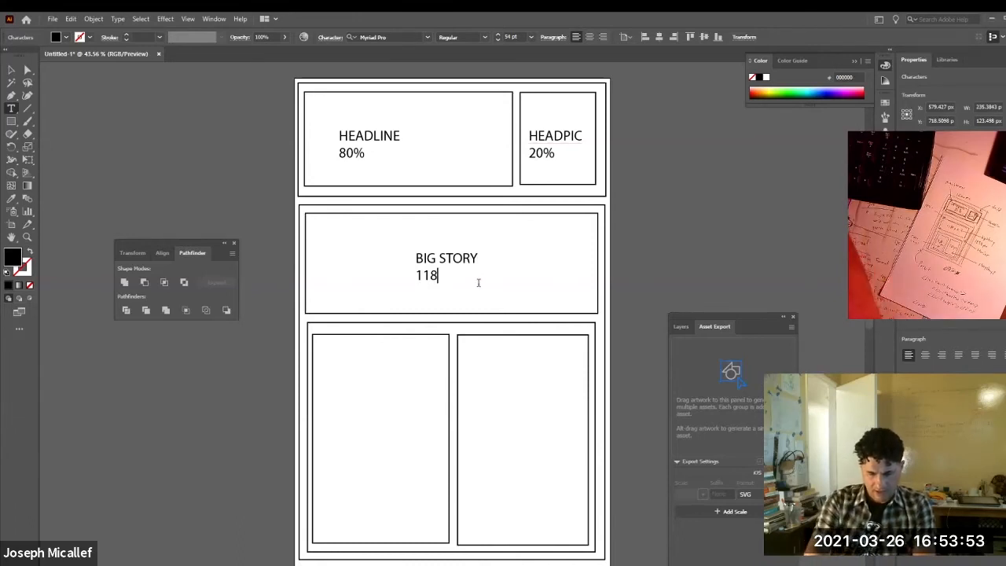
{"action": "type", "text": "0px"}
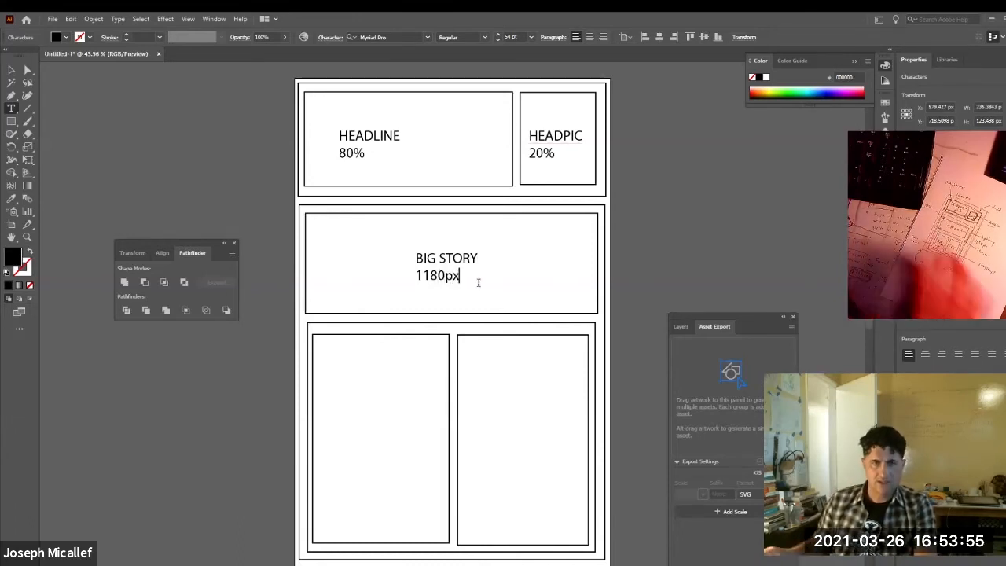
{"action": "left_click", "coordinate": [11, 70]}
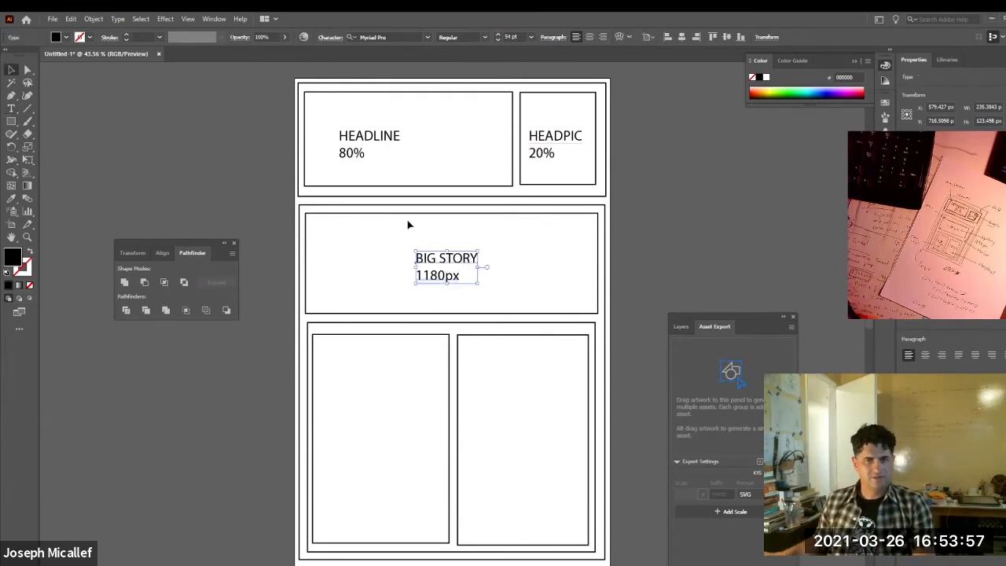
Duplicate the BIG STORY label into the lower-left story box and change its first line to "scarystory1".
{"action": "left_click_drag", "start_coordinate": [437, 260], "coordinate": [376, 395], "text": "alt"}
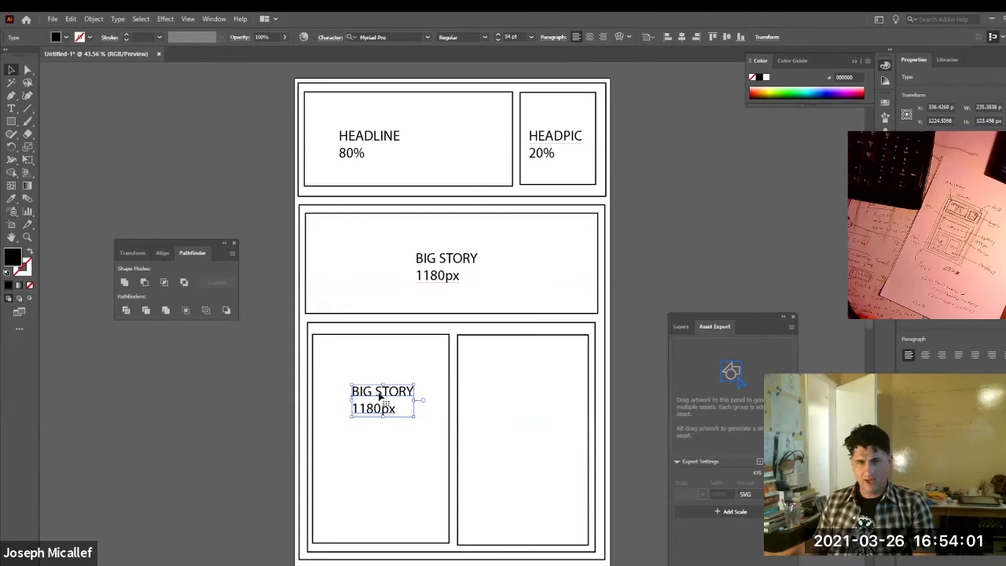
{"action": "double_click", "coordinate": [379, 396]}
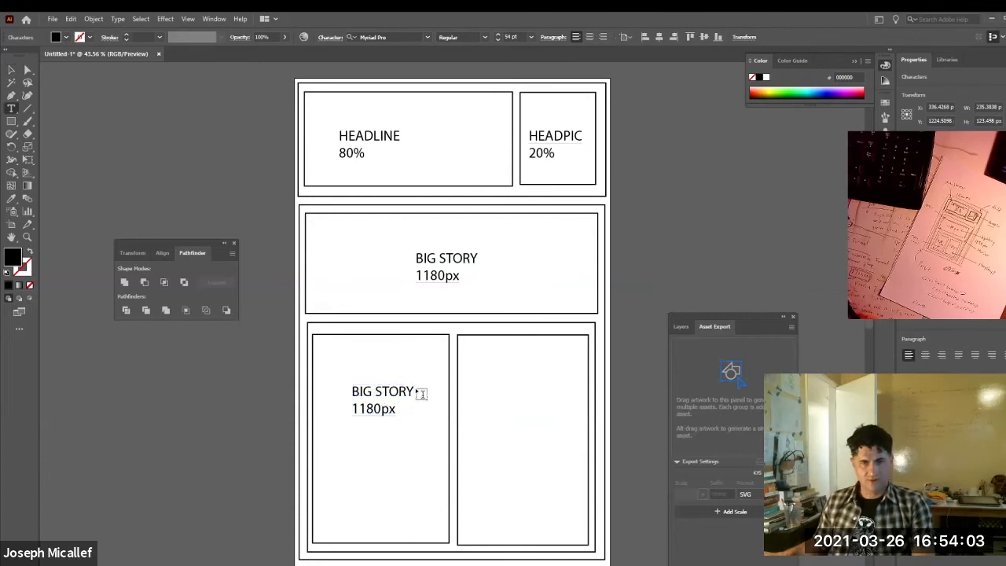
{"action": "left_click_drag", "start_coordinate": [411, 390], "coordinate": [337, 379]}
{"action": "type", "text": "s"}
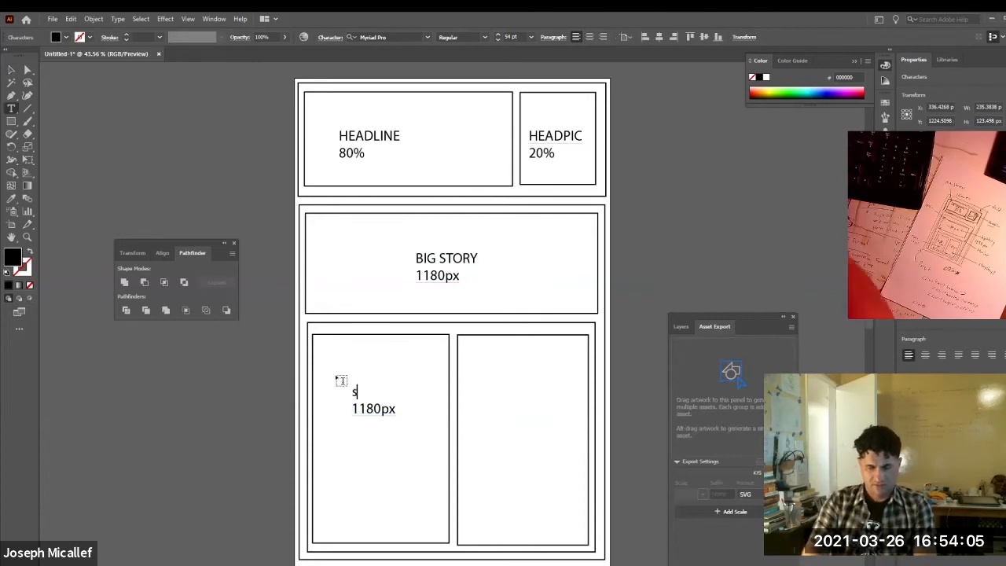
{"action": "type", "text": "cary"}
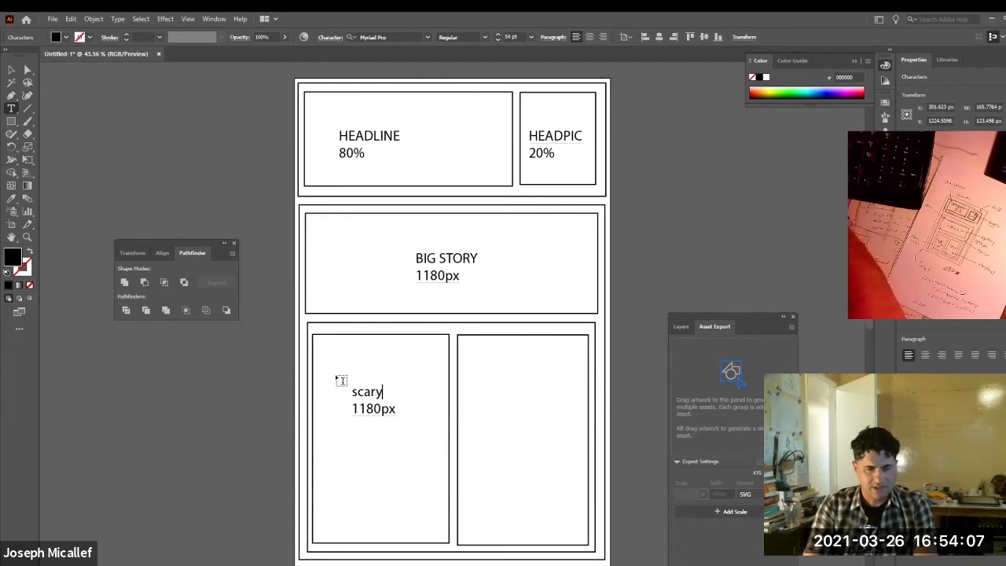
{"action": "type", "text": "story1"}
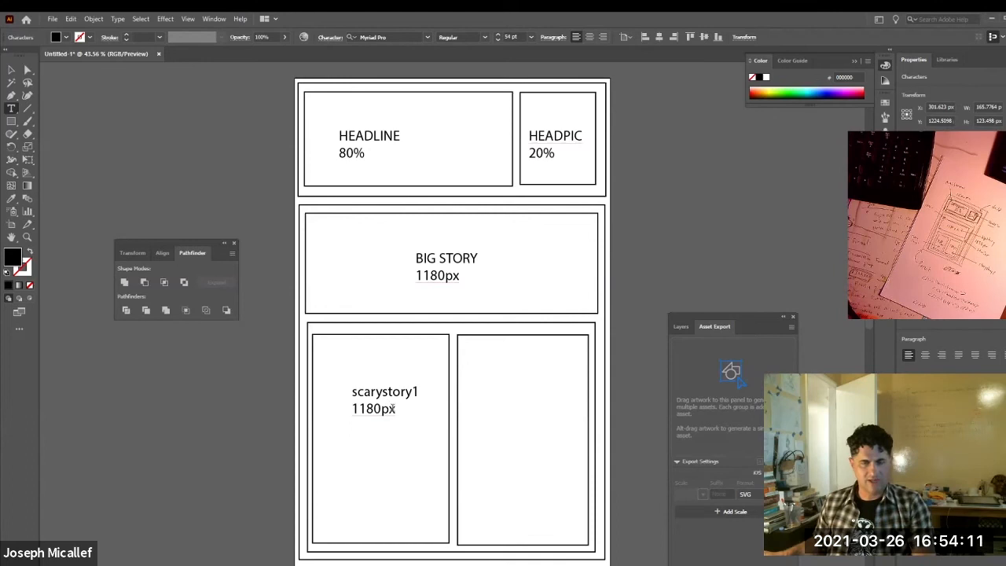
Change the second line of the scarystory1 label to "580px".
{"action": "left_click_drag", "start_coordinate": [376, 409], "coordinate": [339, 409]}
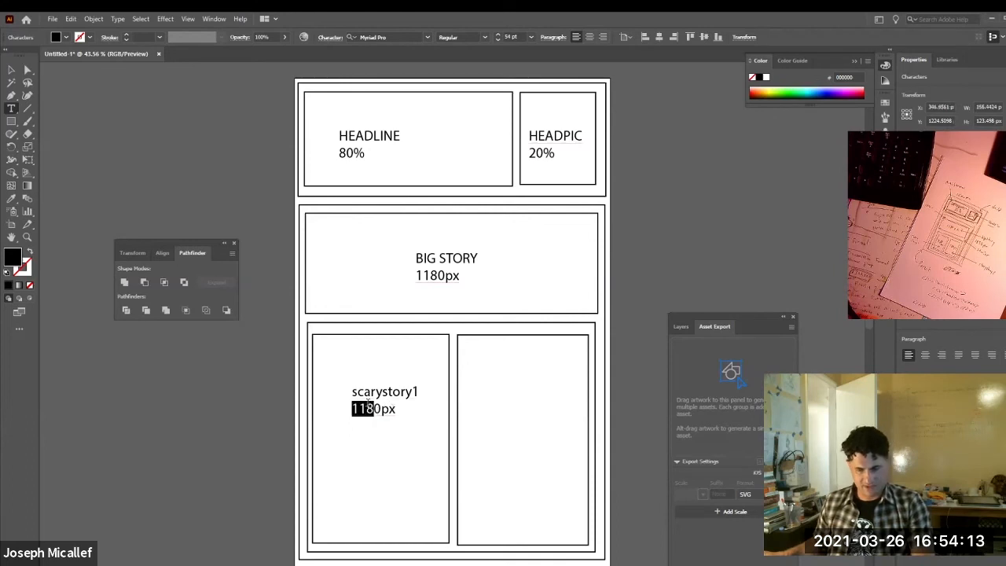
{"action": "type", "text": "5"}
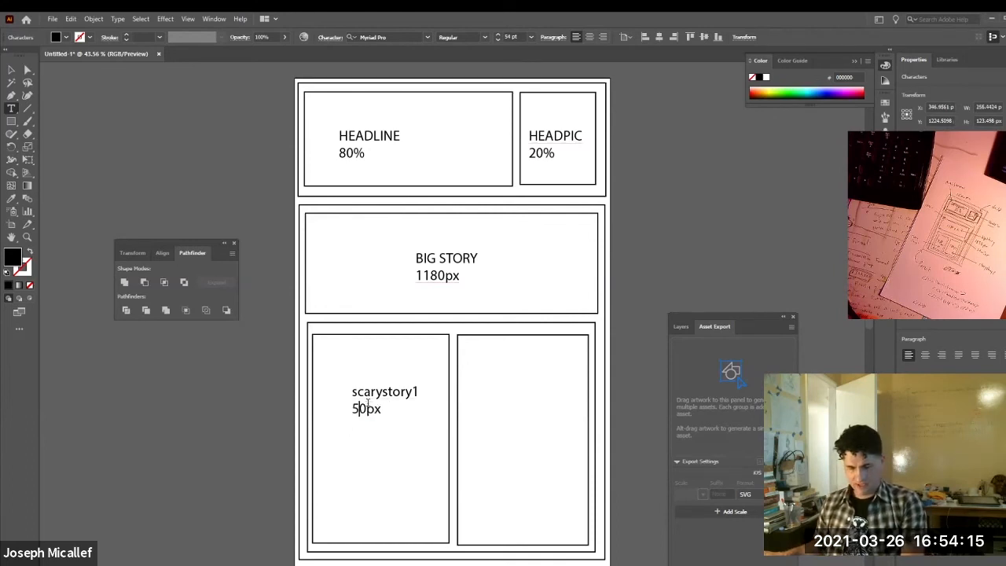
{"action": "type", "text": "8"}
{"action": "key", "text": "Escape"}
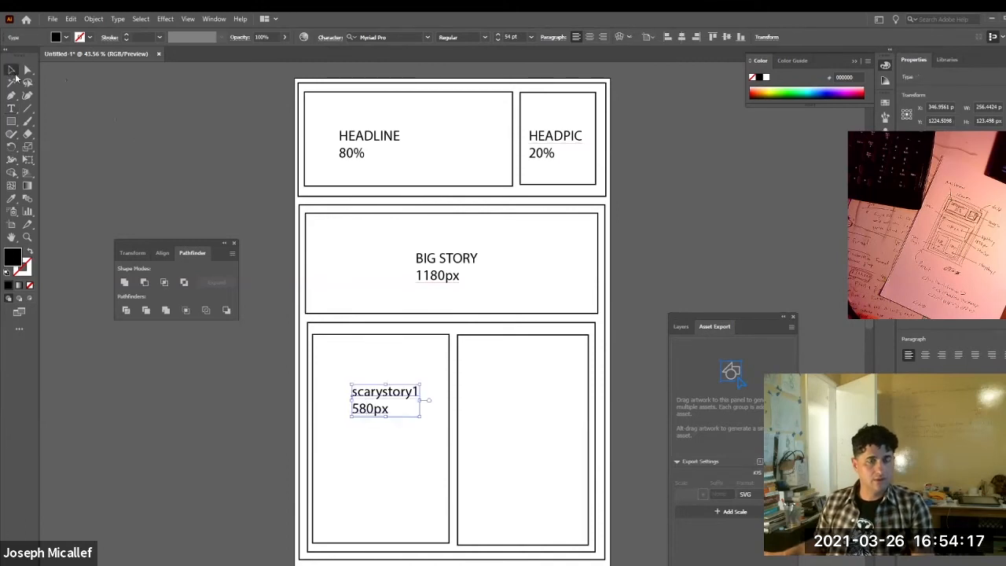
Duplicate the scarystory1 label into the lower-right story box and rename the copy "scarystory2".
{"action": "left_click_drag", "start_coordinate": [366, 397], "coordinate": [505, 396]}
{"action": "double_click", "coordinate": [544, 390]}
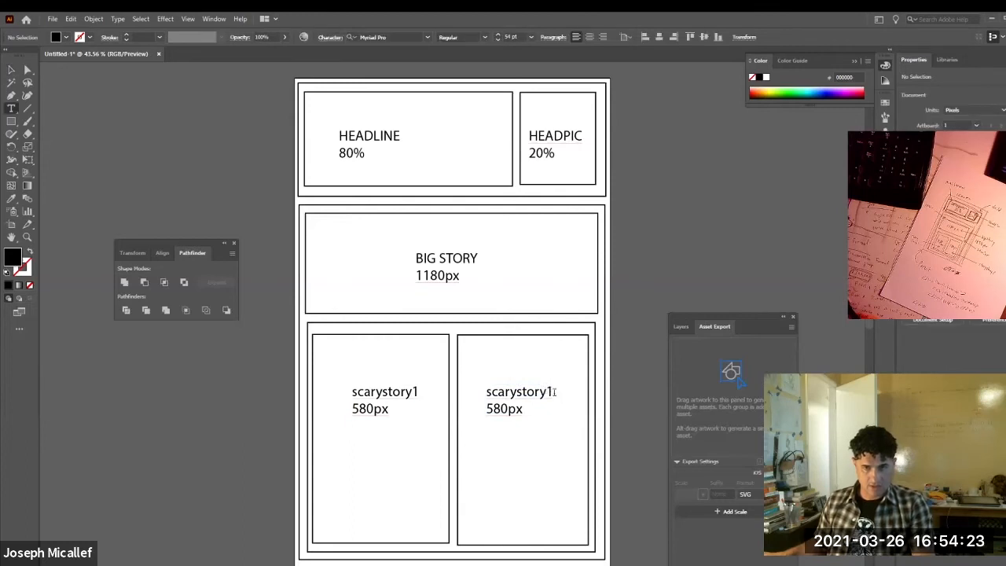
{"action": "left_click", "coordinate": [551, 391]}
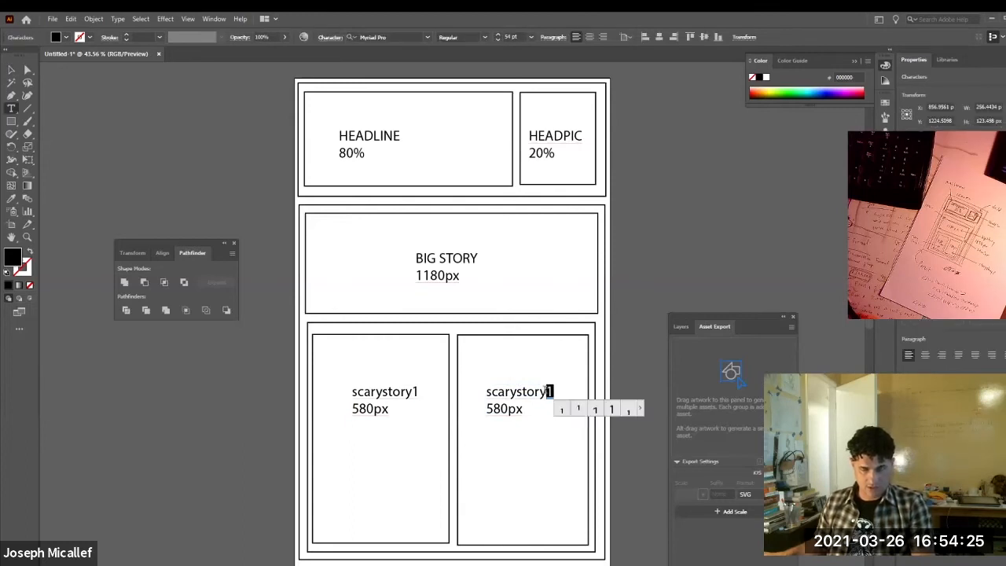
{"action": "type", "text": "2"}
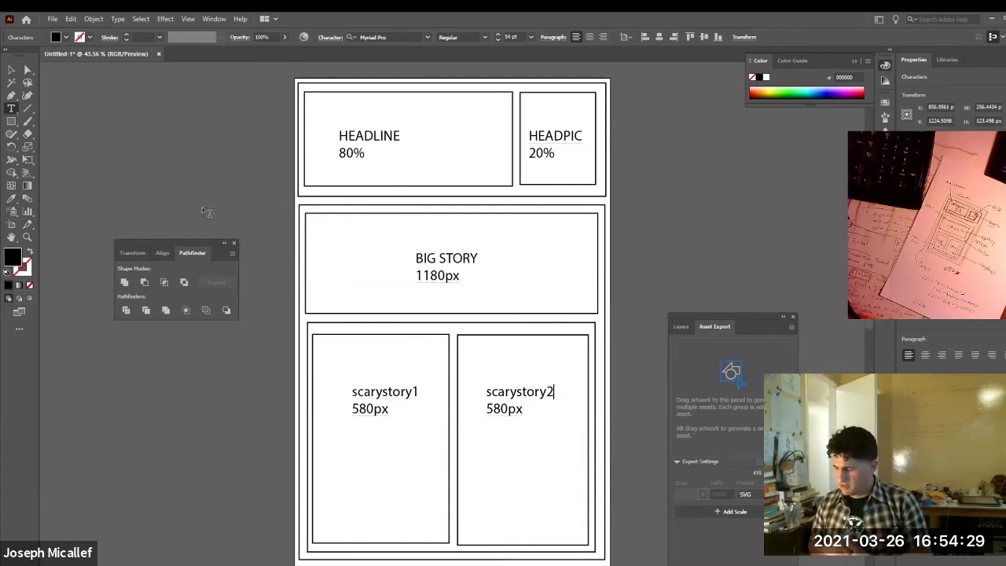
{"action": "left_click", "coordinate": [13, 70]}
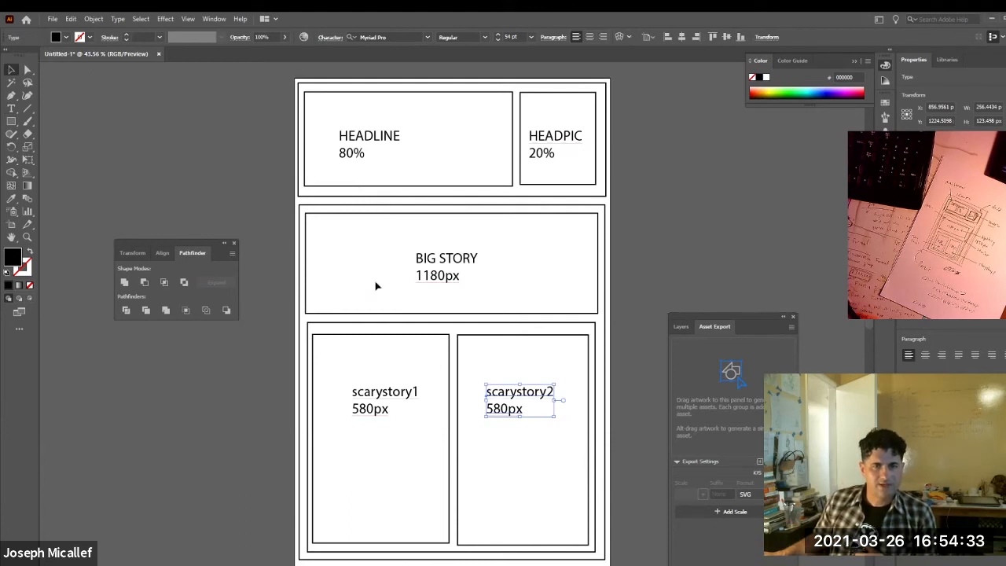
Give the rectangle enclosing the two scary story boxes a 9 pt bright green stroke.
{"action": "left_click", "coordinate": [386, 325]}
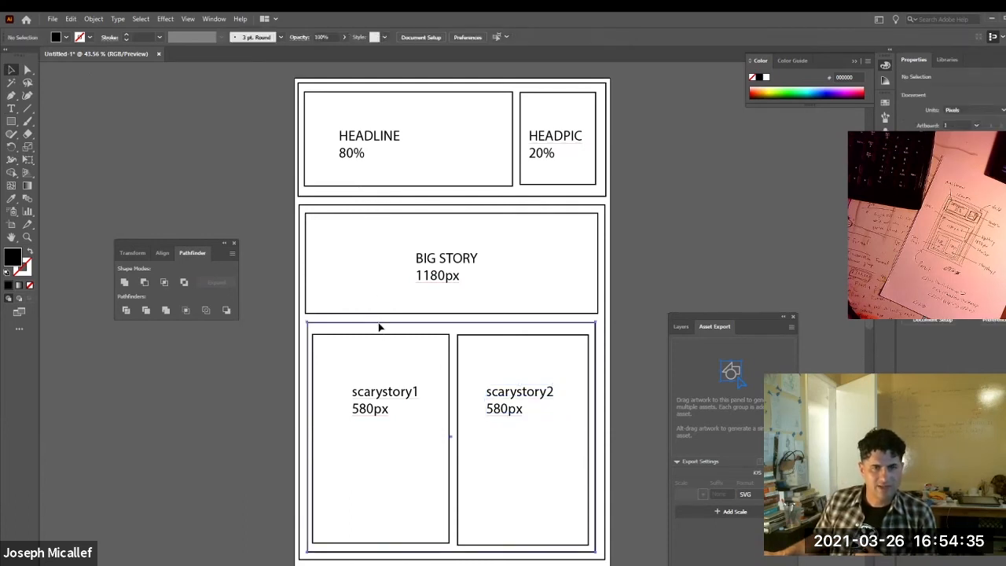
{"action": "left_click", "coordinate": [380, 324]}
{"action": "left_click", "coordinate": [126, 35]}
{"action": "left_click", "coordinate": [126, 34]}
{"action": "left_click", "coordinate": [125, 35]}
{"action": "left_click", "coordinate": [126, 35]}
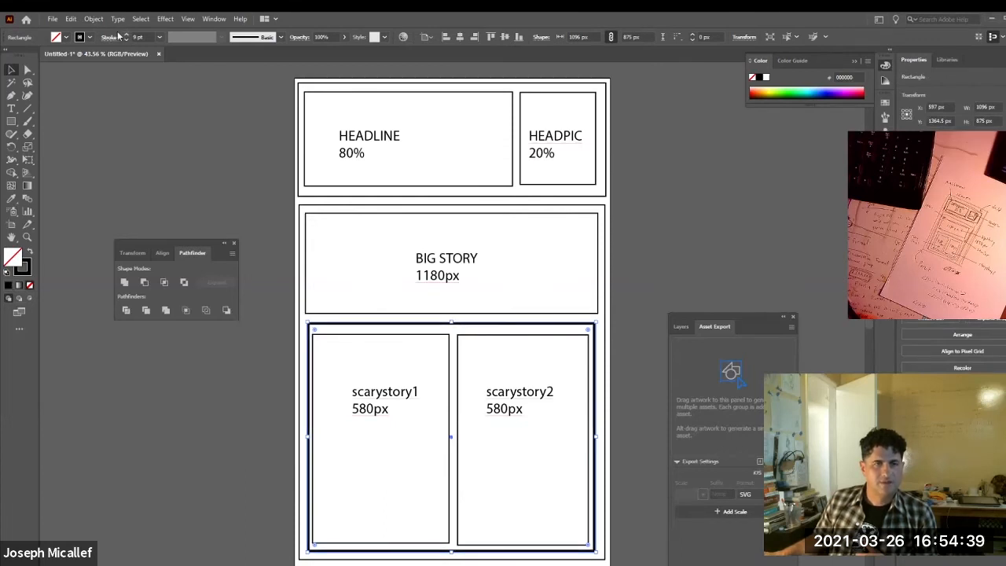
{"action": "left_click", "coordinate": [80, 38]}
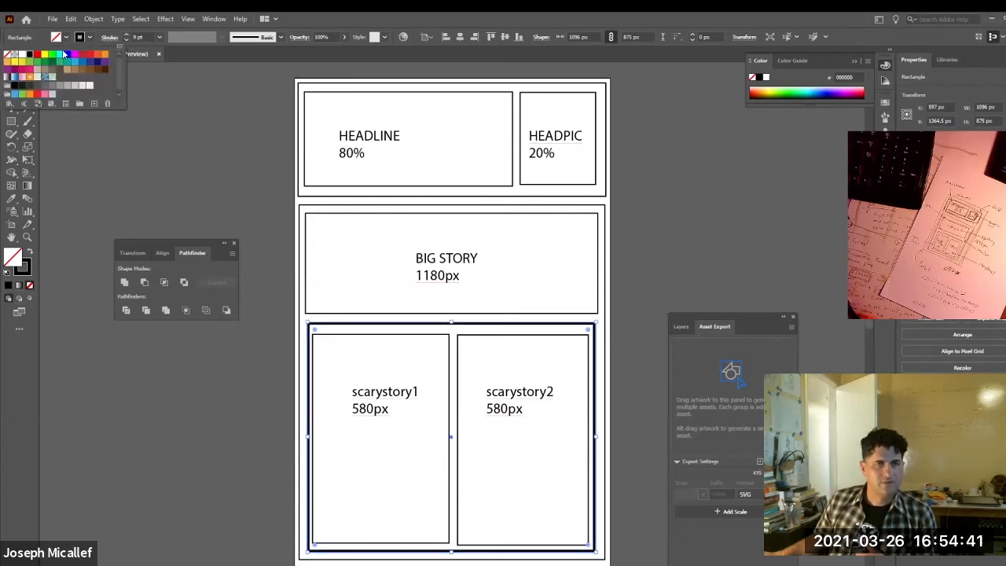
{"action": "left_click", "coordinate": [52, 54]}
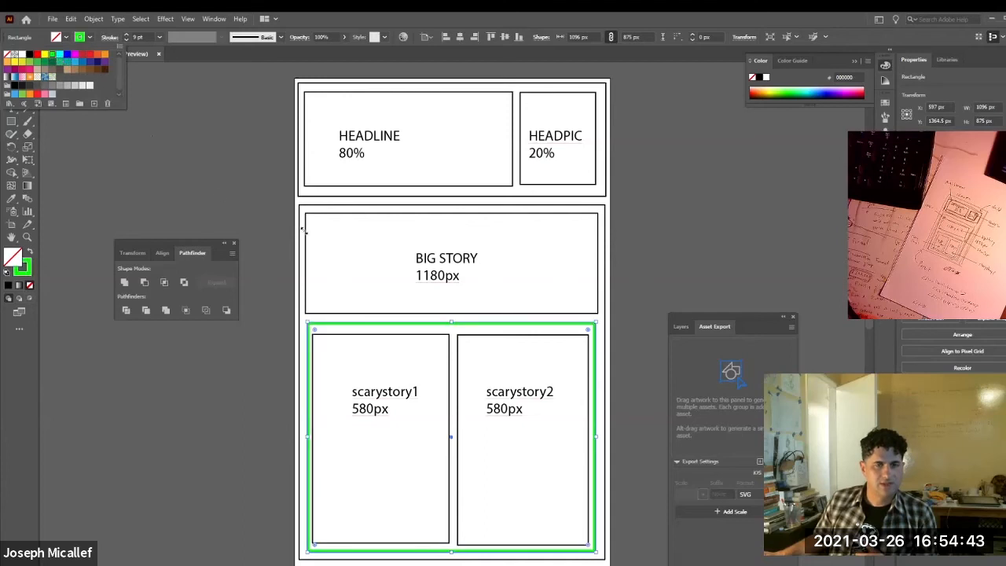
Give the outer body rectangle around the big story and scary story sections a 6 pt red stroke.
{"action": "left_click", "coordinate": [307, 210]}
{"action": "left_click", "coordinate": [301, 204]}
{"action": "left_click", "coordinate": [126, 34]}
{"action": "left_click", "coordinate": [126, 35]}
{"action": "left_click", "coordinate": [127, 35]}
{"action": "left_click", "coordinate": [87, 39]}
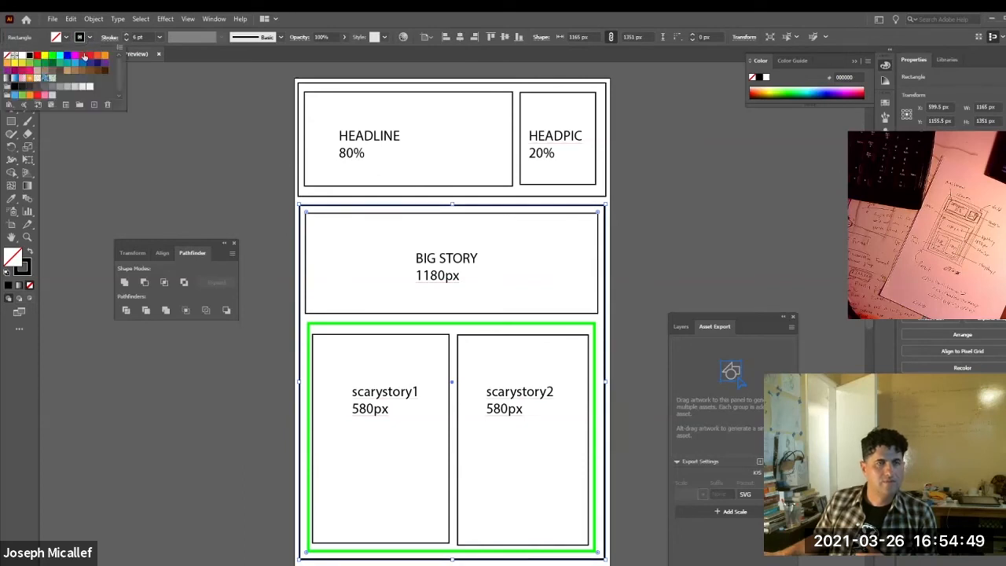
{"action": "left_click", "coordinate": [83, 57]}
Give the outer header rectangle around HEADLINE and HEADPIC a 6 pt blue stroke.
{"action": "left_click", "coordinate": [327, 198]}
{"action": "left_click", "coordinate": [326, 196]}
{"action": "left_click", "coordinate": [126, 34]}
{"action": "left_click", "coordinate": [126, 34]}
{"action": "left_click", "coordinate": [127, 34]}
{"action": "left_click", "coordinate": [88, 37]}
{"action": "left_click", "coordinate": [72, 57]}
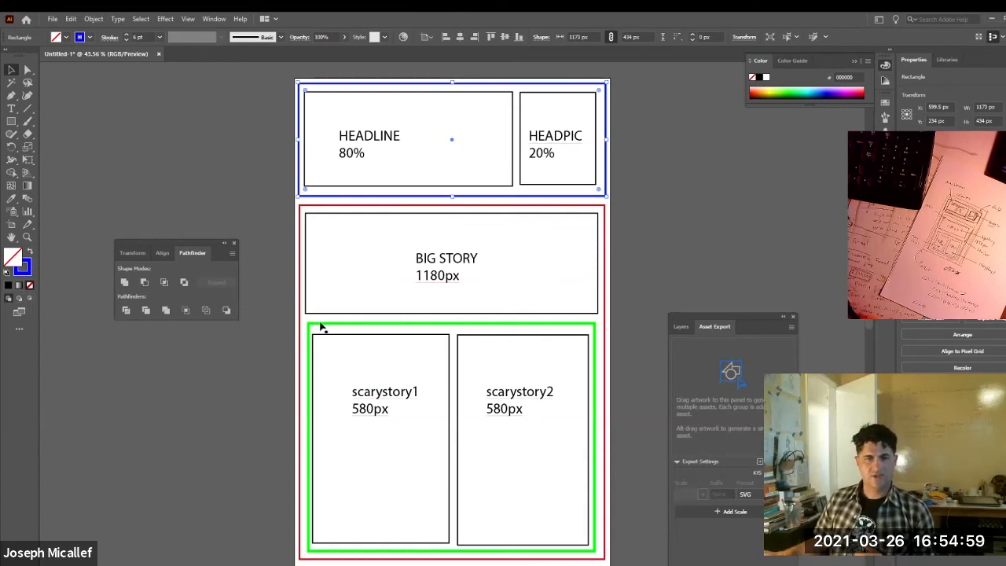
Add a "stories" label at the green rectangle's upper edge and shrink it to about 27 pt, fitting it just above the scarystory1 box.
{"action": "left_click", "coordinate": [550, 336]}
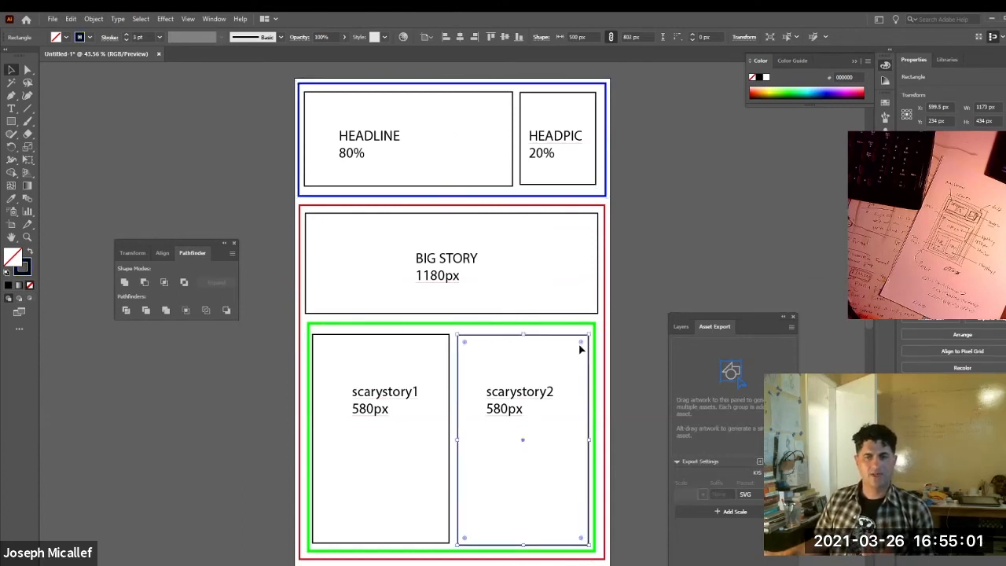
{"action": "left_click", "coordinate": [12, 108]}
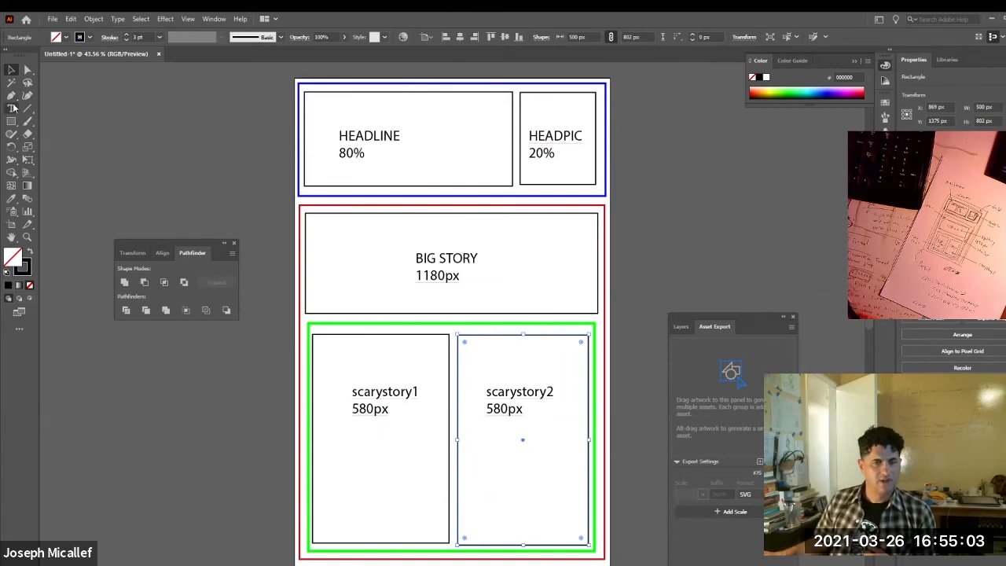
{"action": "left_click", "coordinate": [427, 327], "text": "ctrl"}
{"action": "left_click", "coordinate": [432, 328], "text": "ctrl"}
{"action": "left_click", "coordinate": [450, 323], "text": "ctrl"}
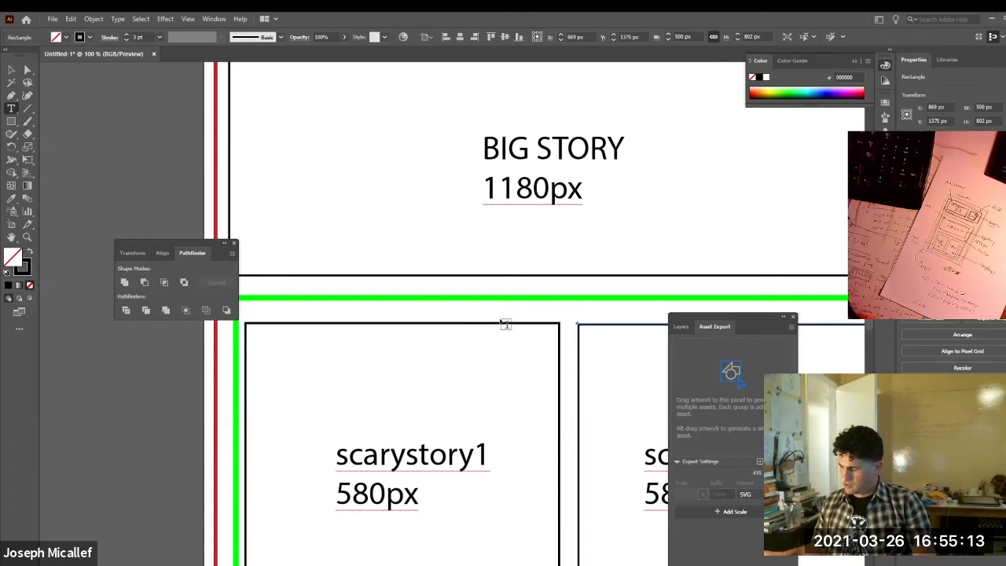
{"action": "left_click", "coordinate": [456, 309]}
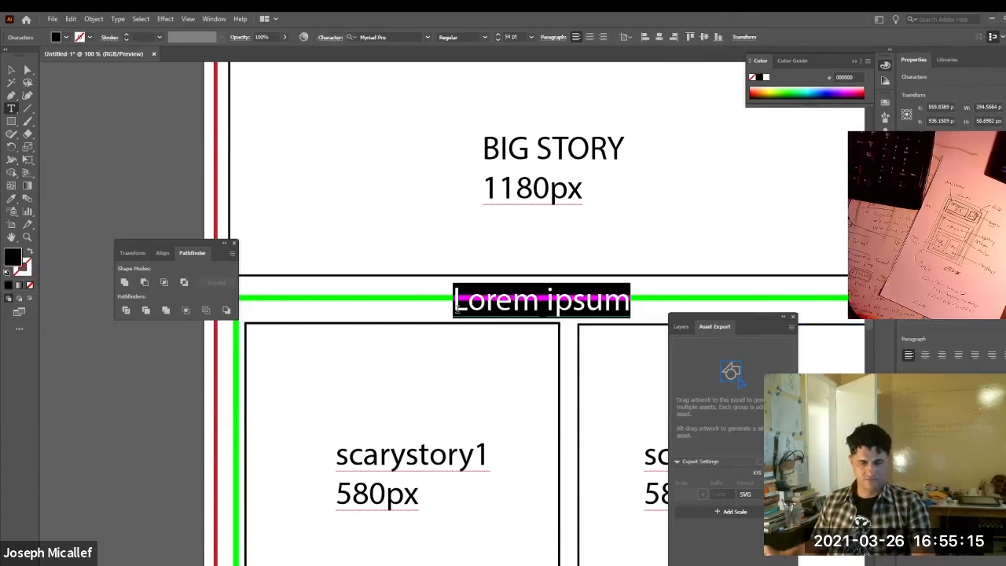
{"action": "type", "text": "storie"}
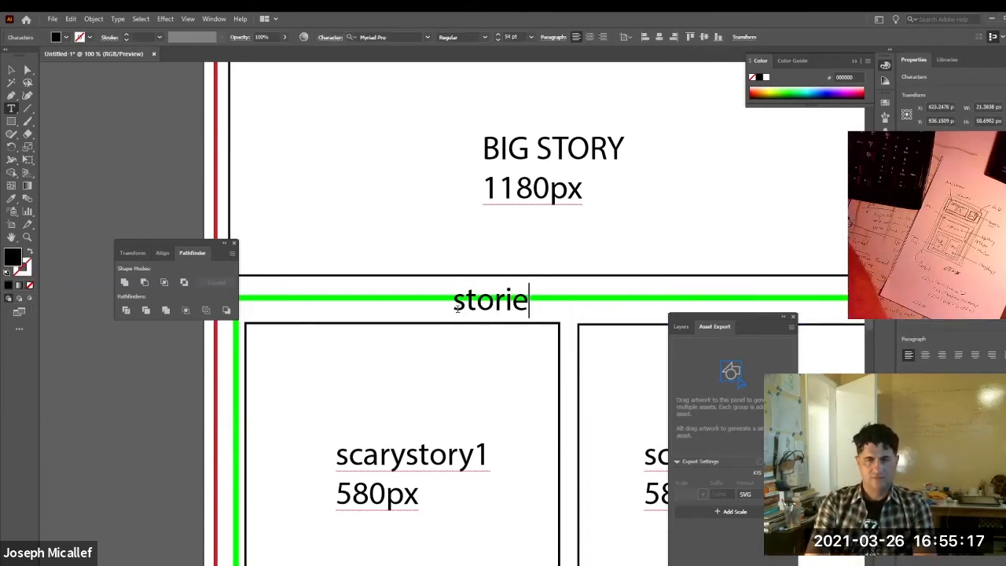
{"action": "type", "text": "s"}
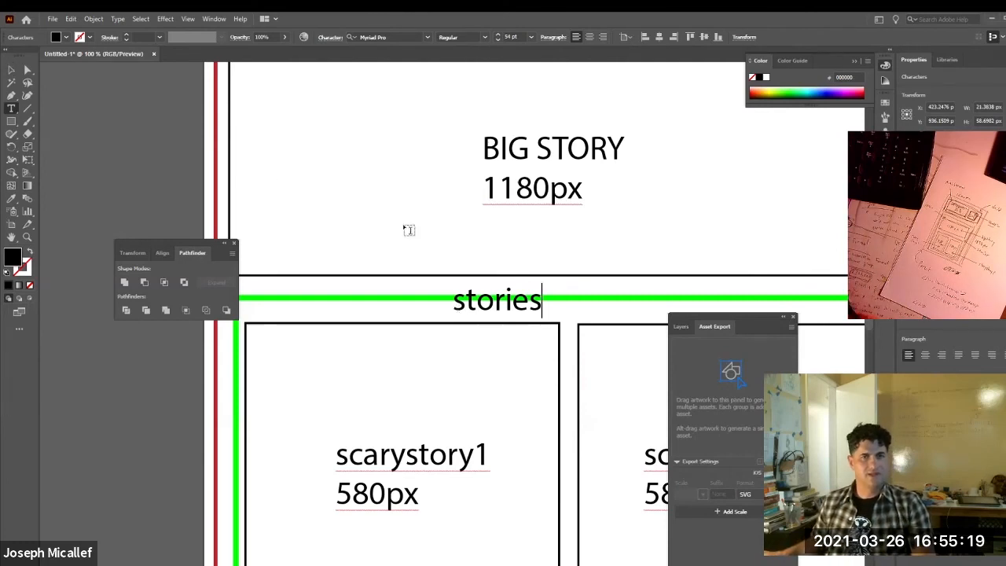
{"action": "key", "text": "Escape"}
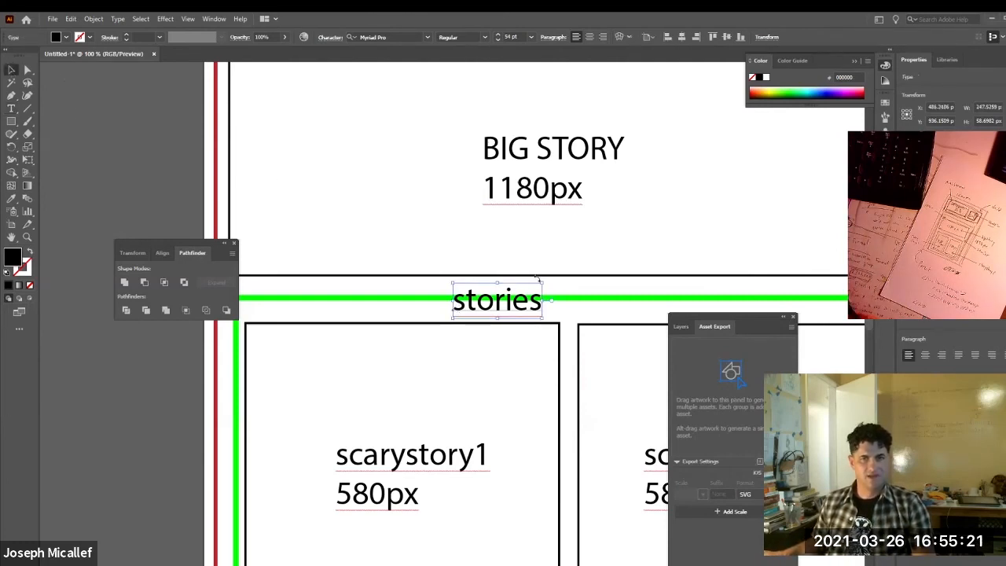
{"action": "left_click_drag", "start_coordinate": [541, 282], "coordinate": [481, 313]}
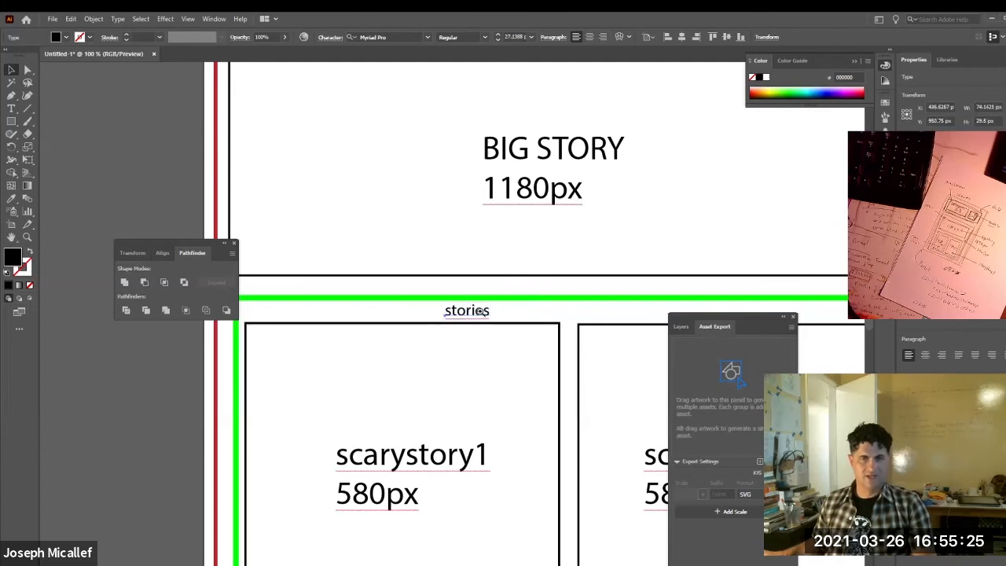
Copy the "stories" label to the red rectangle's upper edge and change the copy's text to "main".
{"action": "left_click", "coordinate": [482, 312], "text": "ctrl+alt"}
{"action": "left_click", "coordinate": [480, 312], "text": "ctrl+alt"}
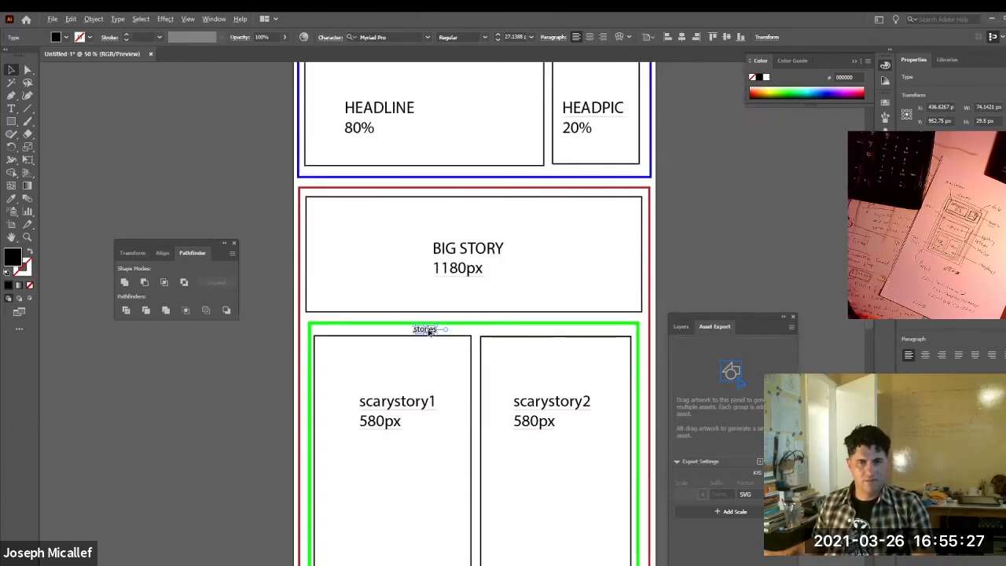
{"action": "left_click_drag", "start_coordinate": [424, 328], "coordinate": [390, 186]}
{"action": "left_click", "coordinate": [390, 184]}
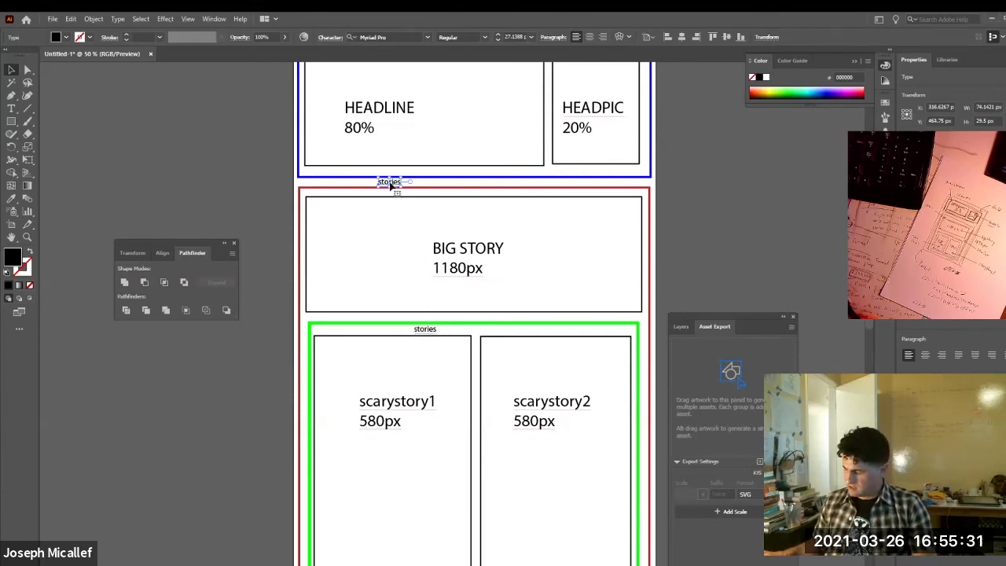
{"action": "double_click", "coordinate": [391, 184]}
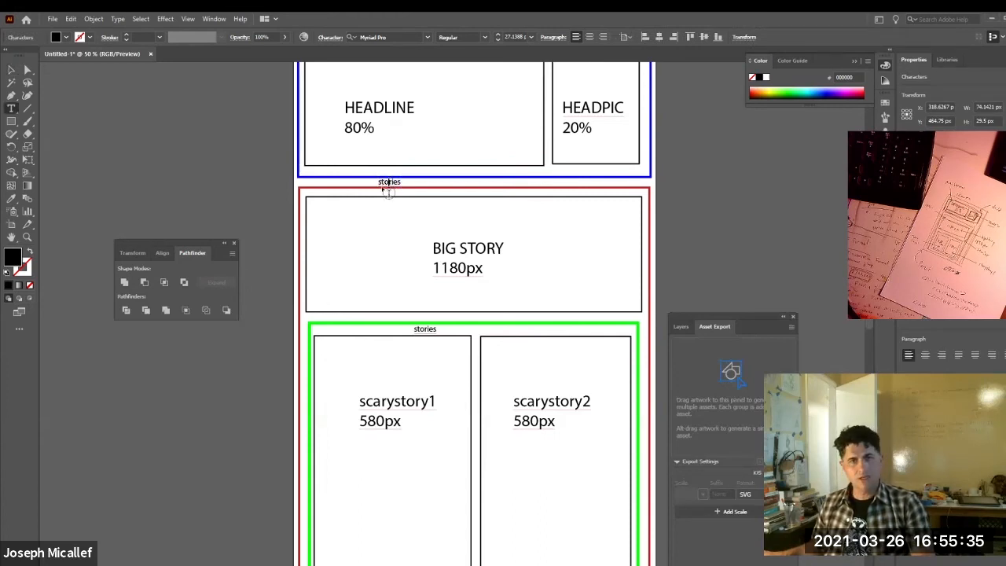
{"action": "left_click_drag", "start_coordinate": [380, 182], "coordinate": [425, 189]}
{"action": "type", "text": "main"}
Copy the "main" label to the blue rectangle's upper edge, just above the HEADLINE box, and change its text to "mainbanner".
{"action": "scroll", "coordinate": [427, 189], "scroll_direction": "up", "scroll_amount": 3}
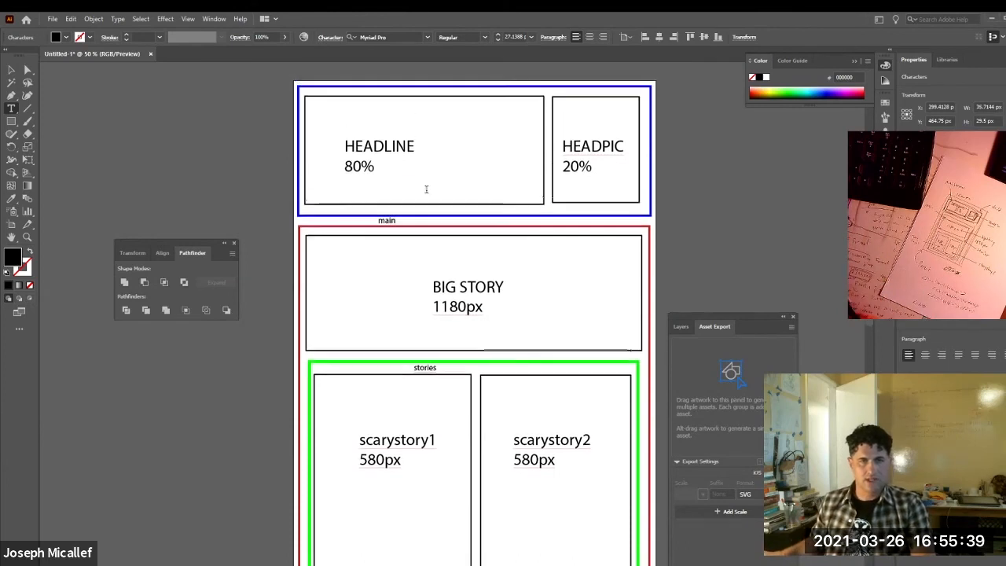
{"action": "left_click", "coordinate": [14, 70]}
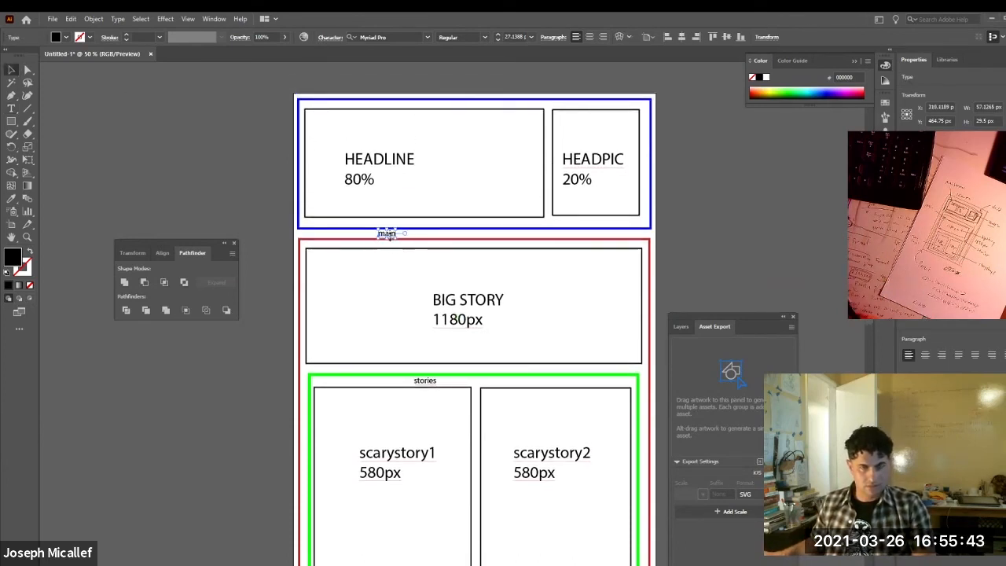
{"action": "left_click_drag", "start_coordinate": [391, 240], "coordinate": [381, 108]}
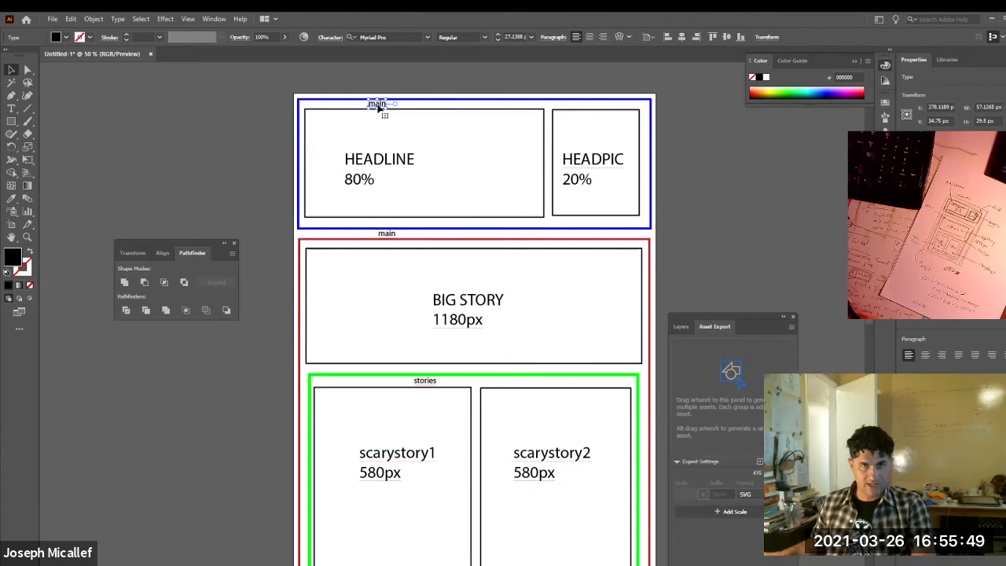
{"action": "double_click", "coordinate": [377, 103]}
{"action": "double_click", "coordinate": [378, 104]}
{"action": "type", "text": "mainba"}
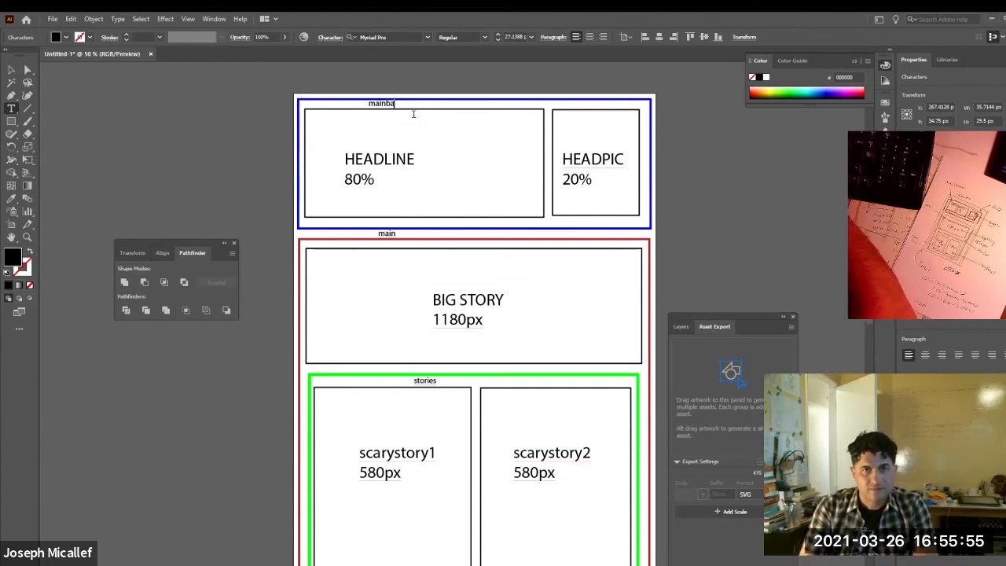
{"action": "type", "text": "nner"}
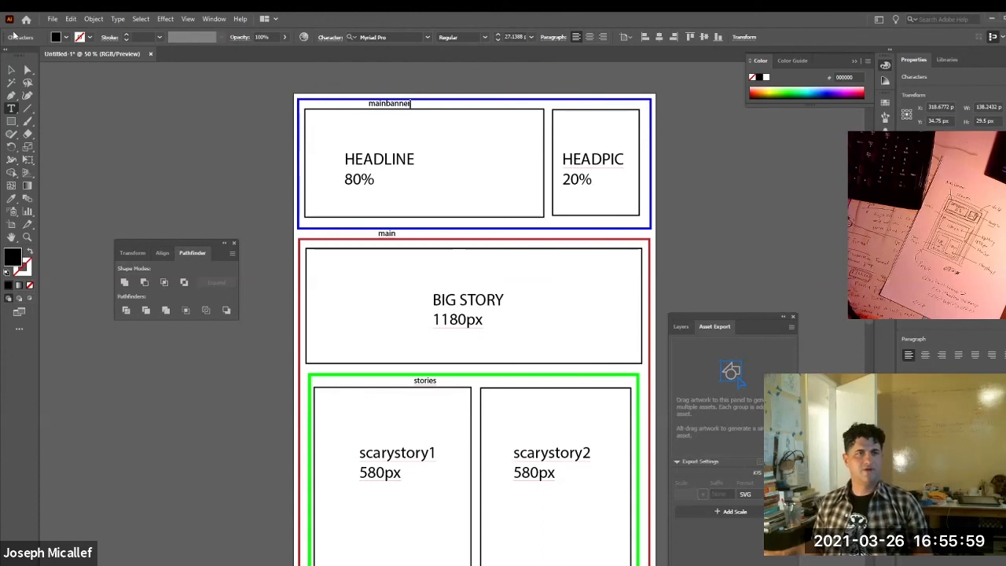
{"action": "left_click", "coordinate": [11, 69]}
{"action": "left_click", "coordinate": [433, 144]}
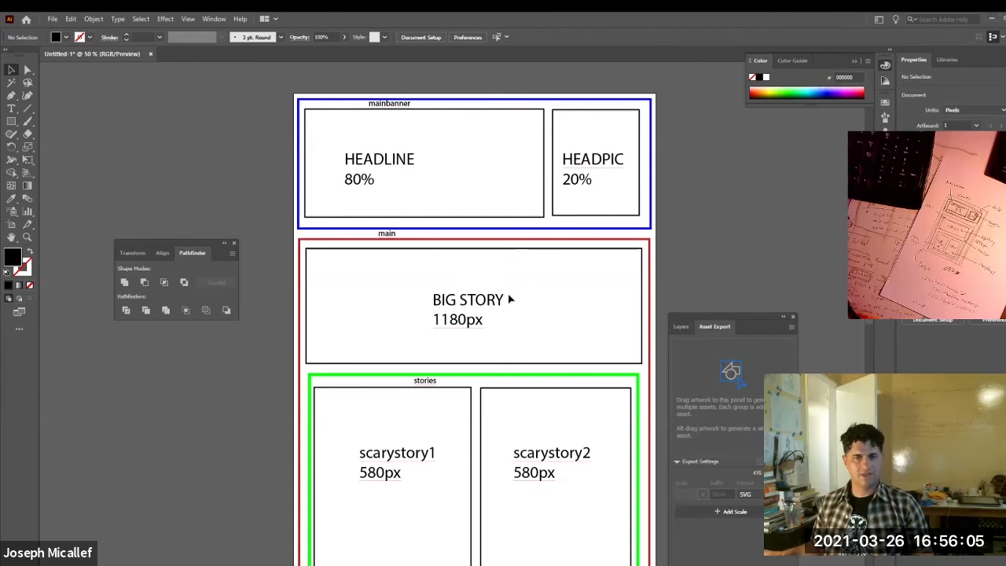
Take the wireframe's window out of its maximized state and place it as a narrower floating window over the browser.
{"action": "scroll", "coordinate": [482, 306], "scroll_direction": "down", "scroll_amount": 3}
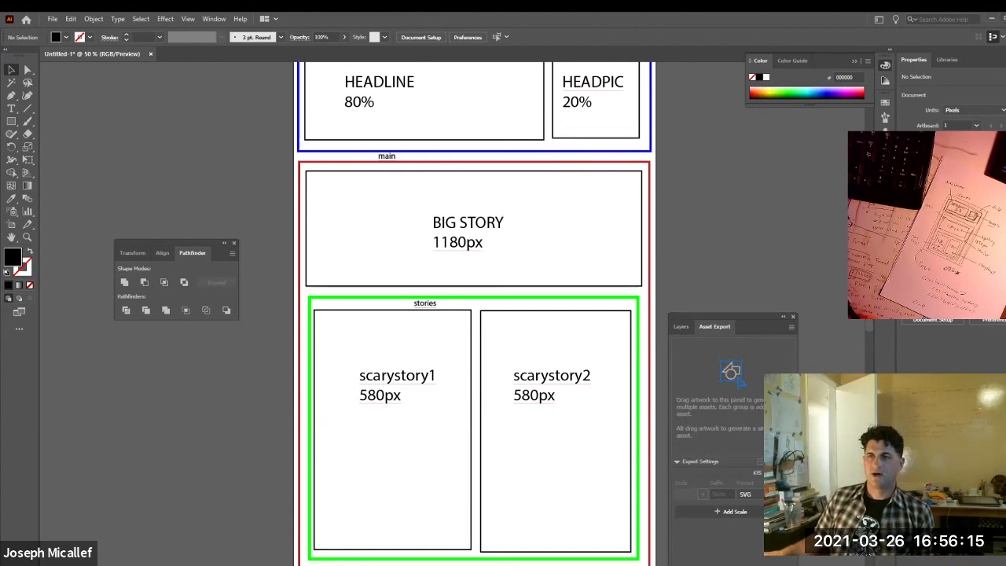
{"action": "left_click", "coordinate": [1004, 19]}
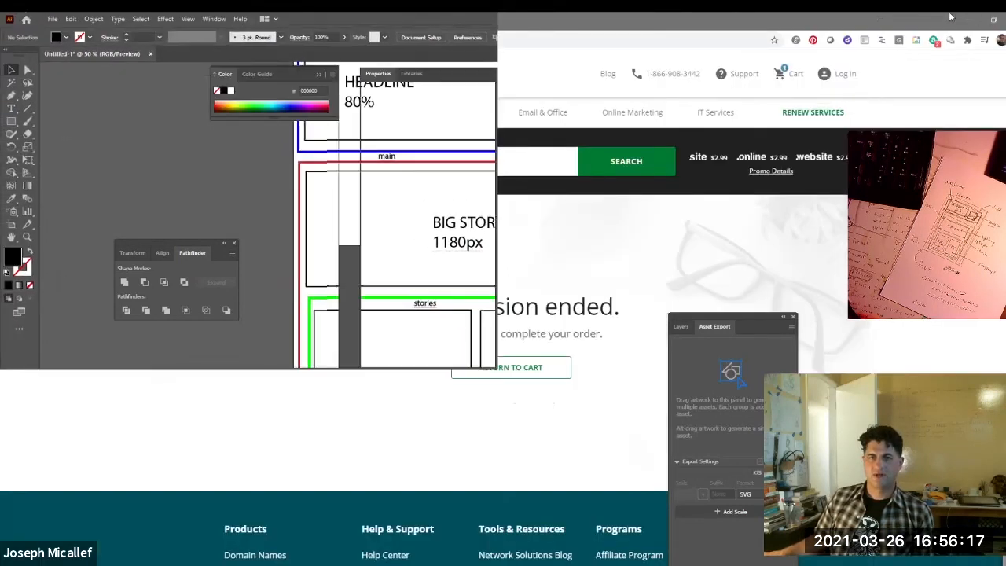
{"action": "left_click_drag", "start_coordinate": [271, 19], "coordinate": [759, 109]}
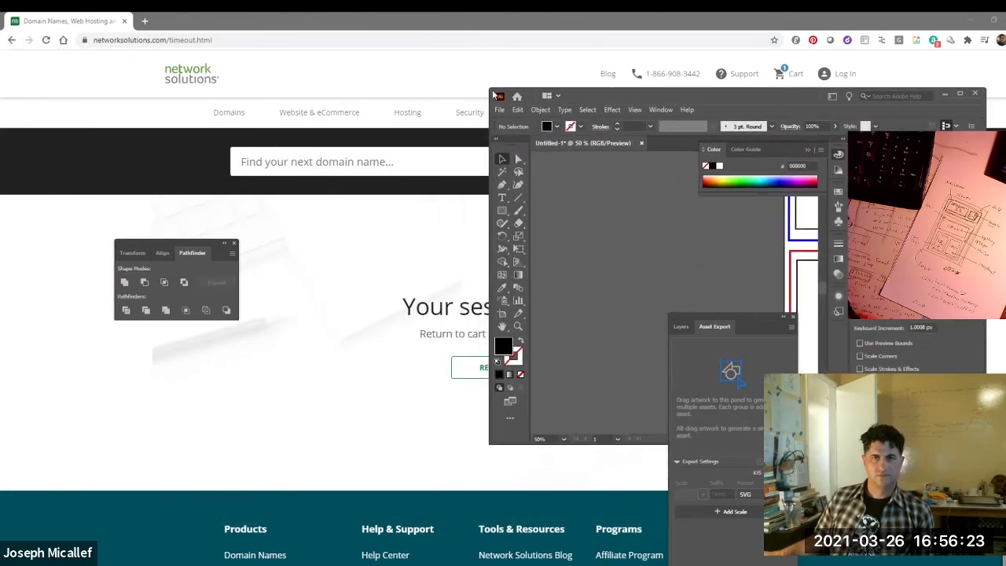
{"action": "left_click_drag", "start_coordinate": [490, 89], "coordinate": [674, 31]}
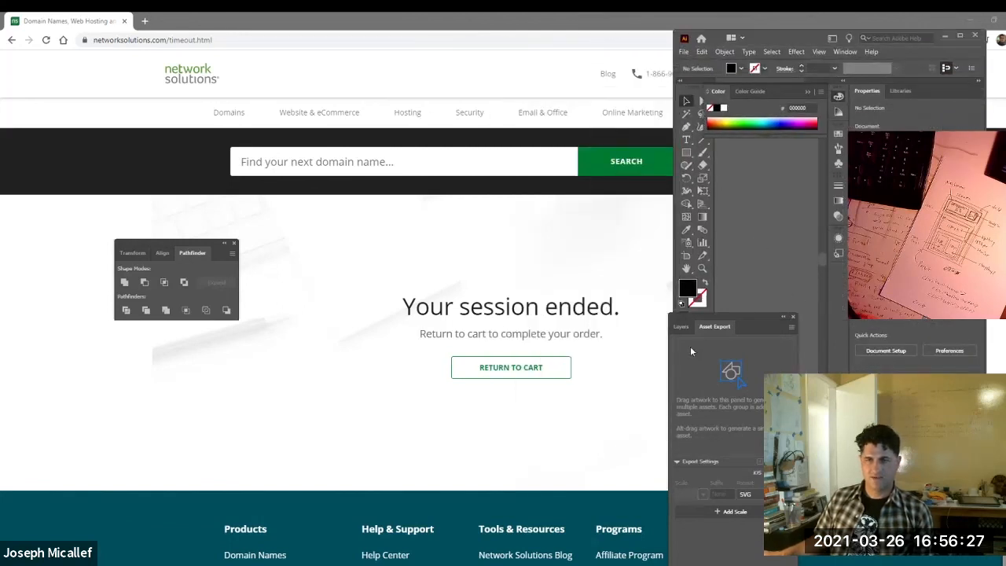
Move the Asset Export panel off the wireframe's window and enlarge the window to show the artboard's full width.
{"action": "left_click_drag", "start_coordinate": [711, 316], "coordinate": [326, 466]}
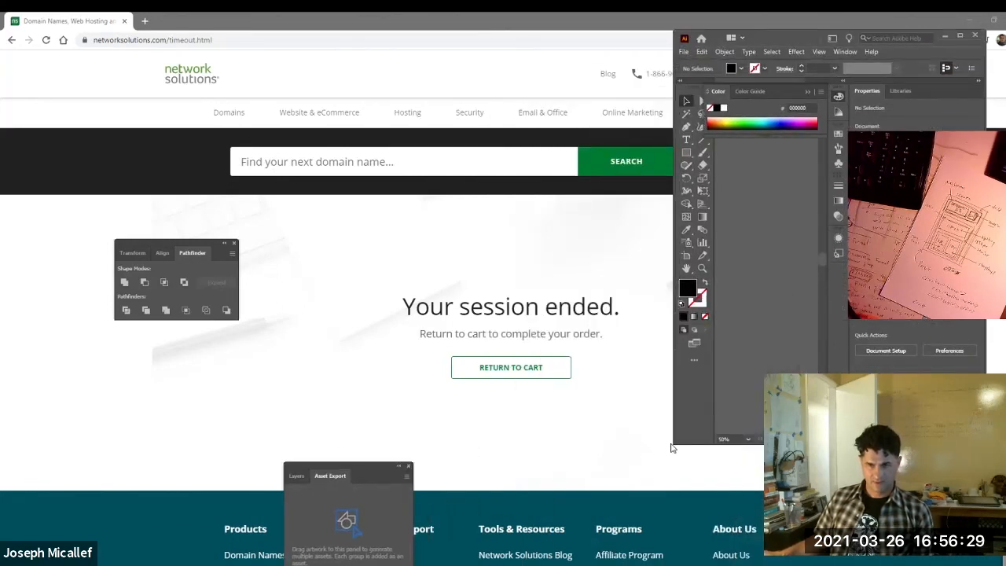
{"action": "left_click_drag", "start_coordinate": [671, 446], "coordinate": [479, 565]}
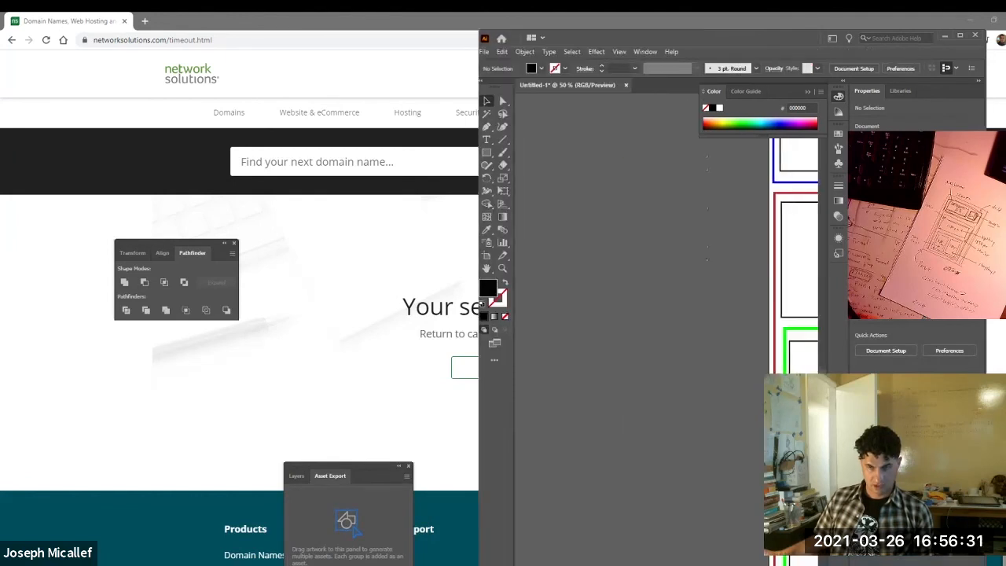
{"action": "key", "text": "ctrl+0"}
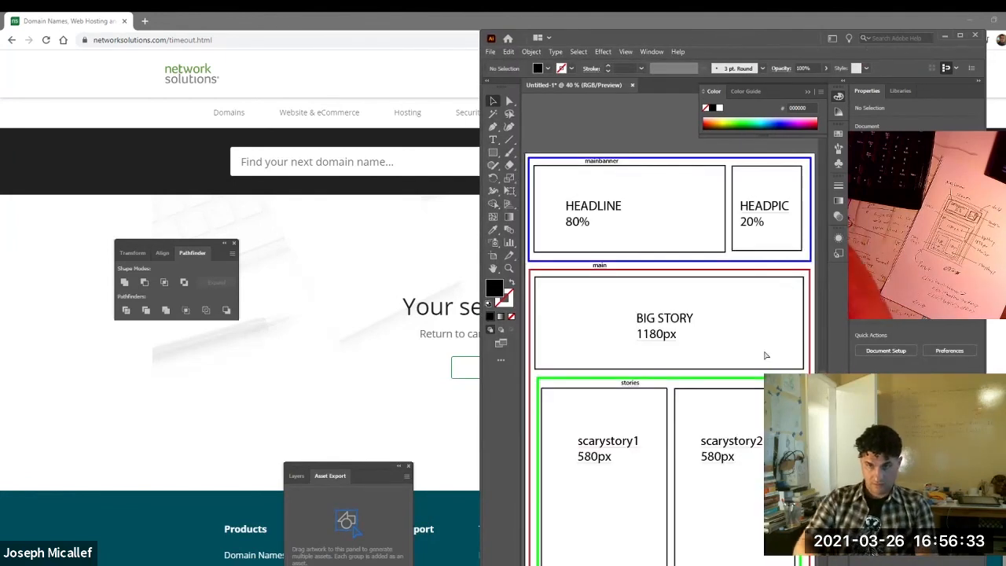
Go through the open windows to find another program to place beside the wireframe.
{"action": "key", "text": "alt+Tab"}
{"action": "key", "text": "alt+Tab"}
{"action": "key", "text": "alt+Tab"}
{"action": "key", "text": "alt+Tab"}
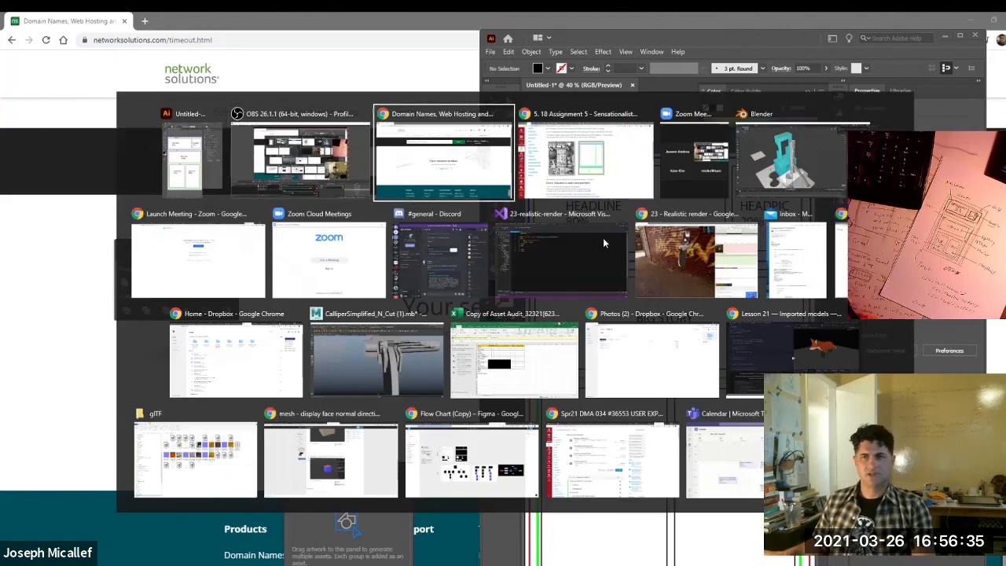
{"action": "key", "text": "alt+Tab"}
{"action": "key", "text": "alt+Tab"}
{"action": "key", "text": "alt+Tab"}
{"action": "key", "text": "alt+Tab"}
{"action": "key", "text": "alt+Tab"}
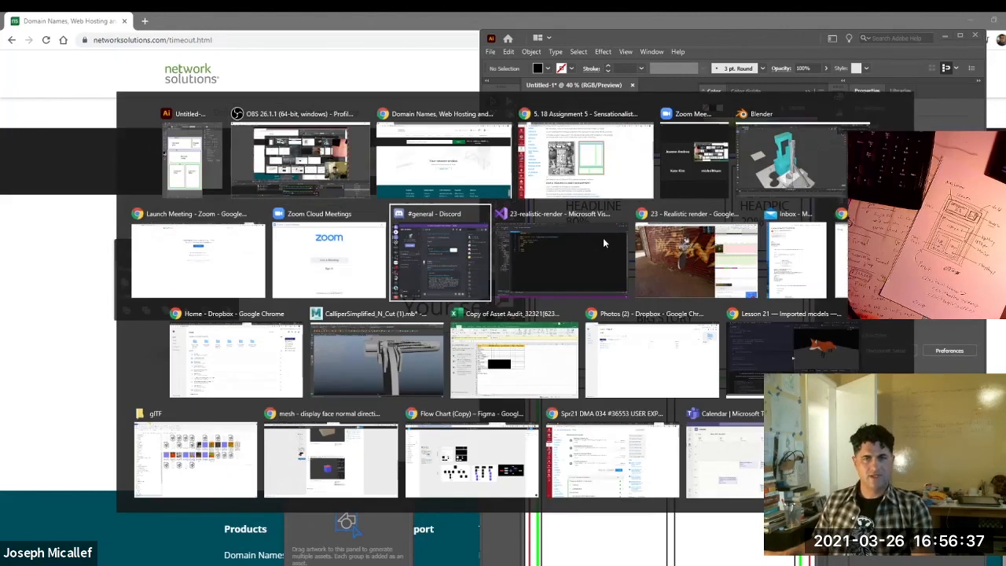